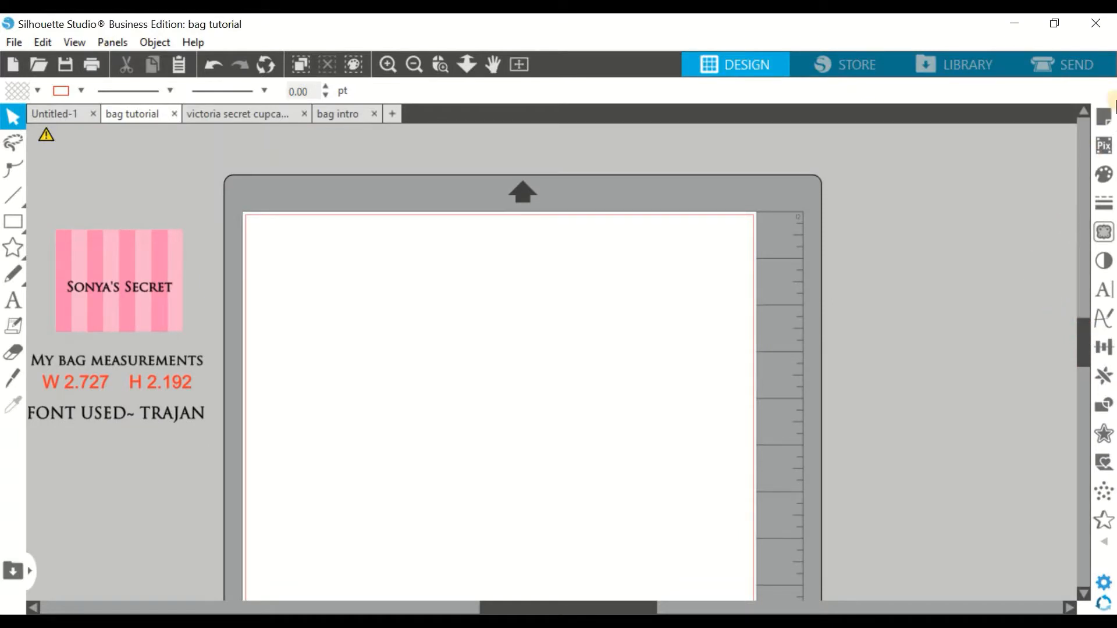
Turn on registration marks for the page.
click(1104, 119)
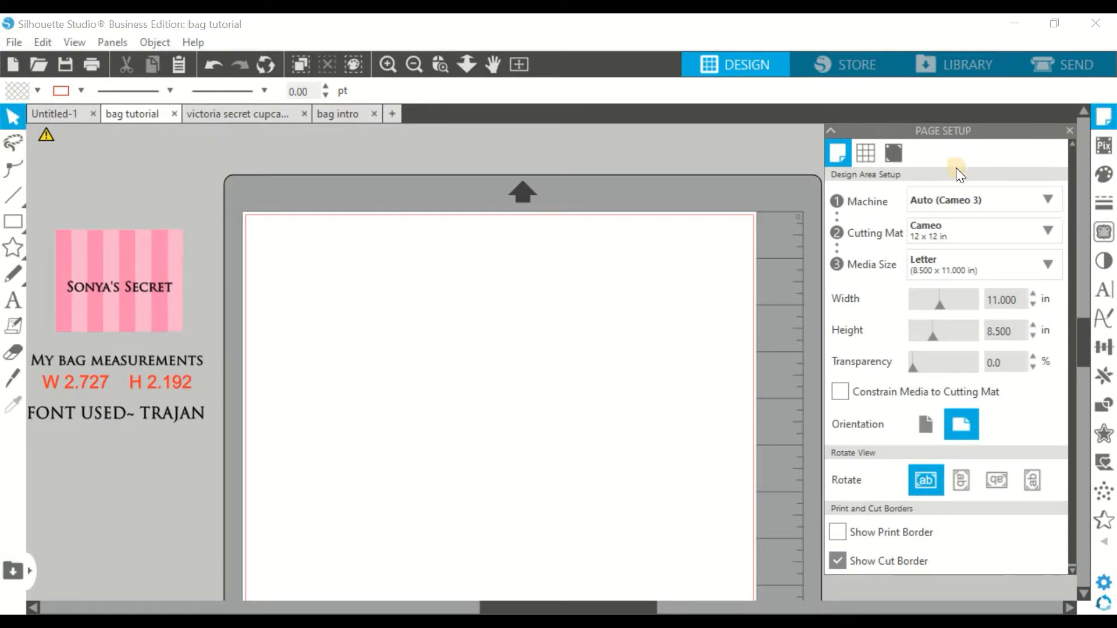
click(896, 153)
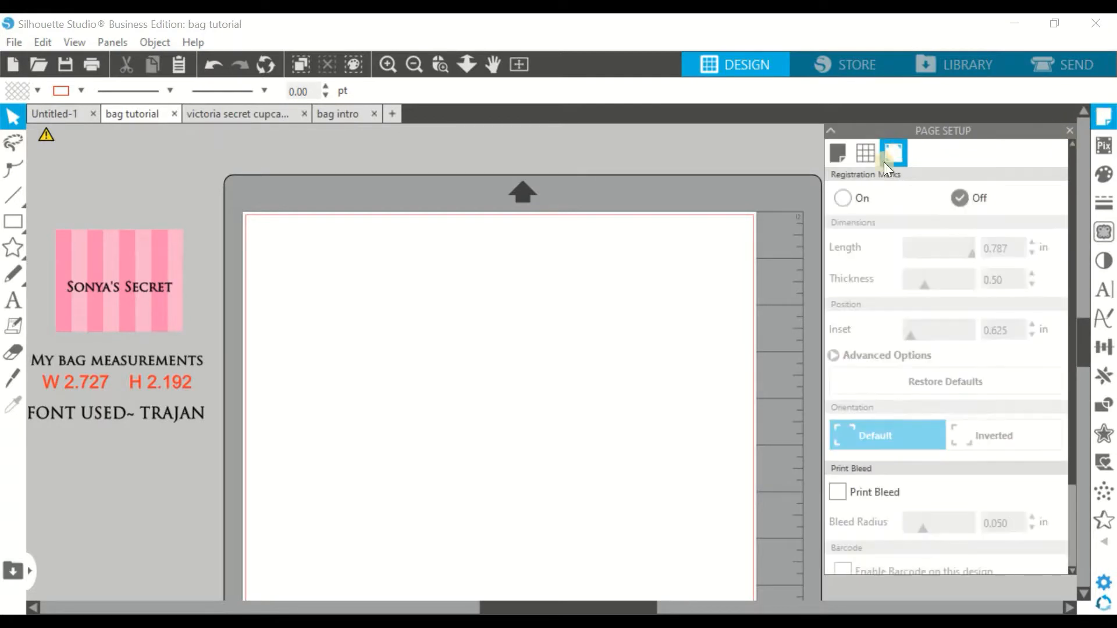
click(843, 199)
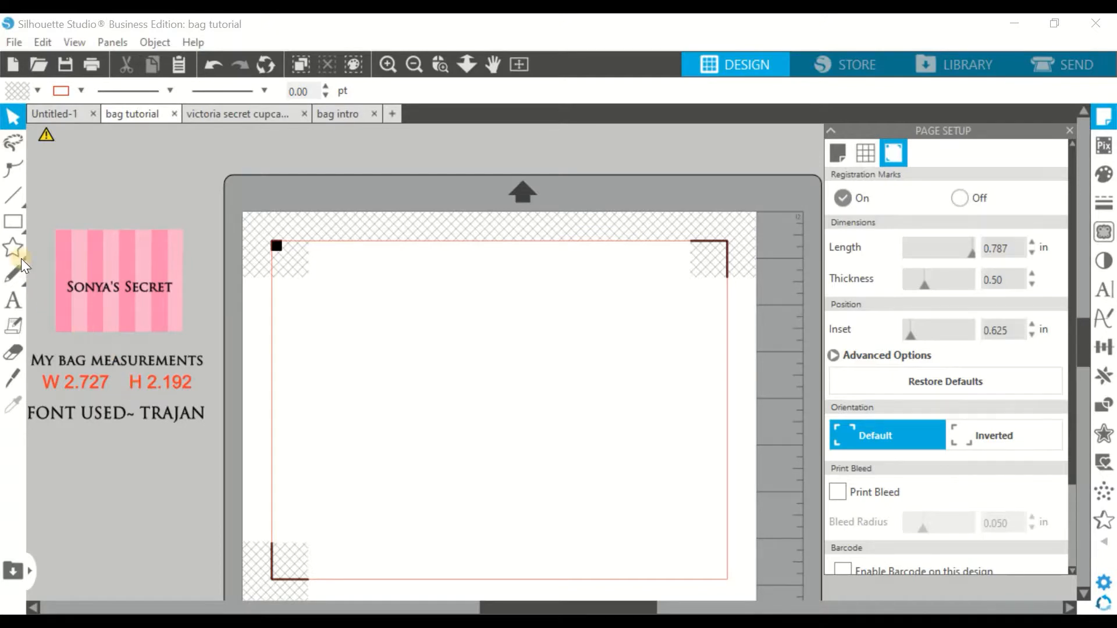
Draw a rectangle about 2.13 in wide and 2.24 in high near the page's upper-left registration mark.
mouse_move(11, 229)
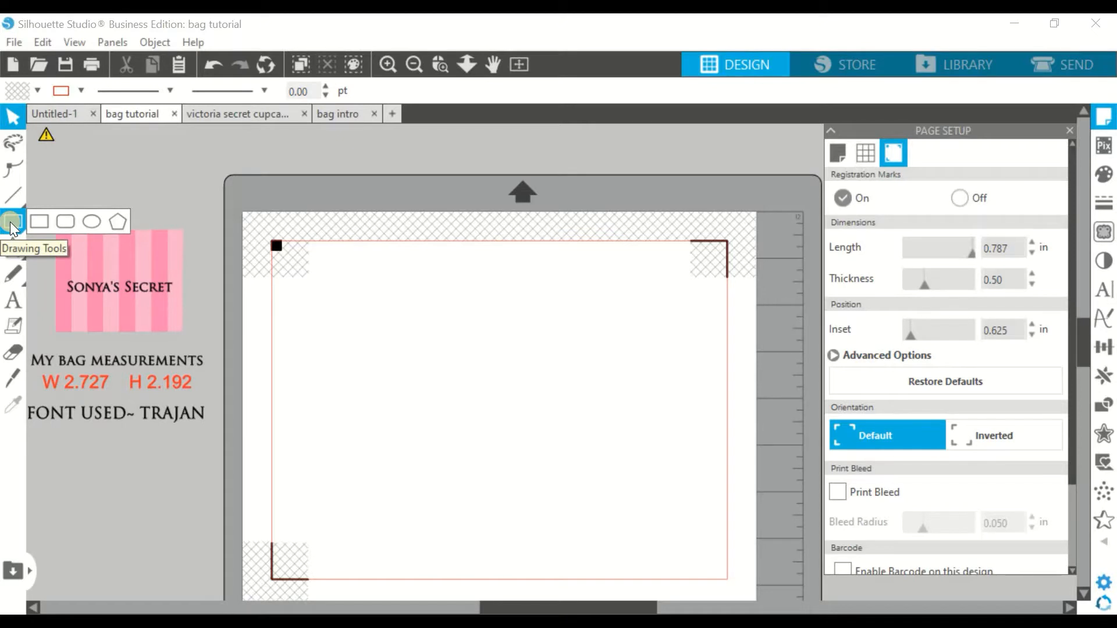
click(39, 221)
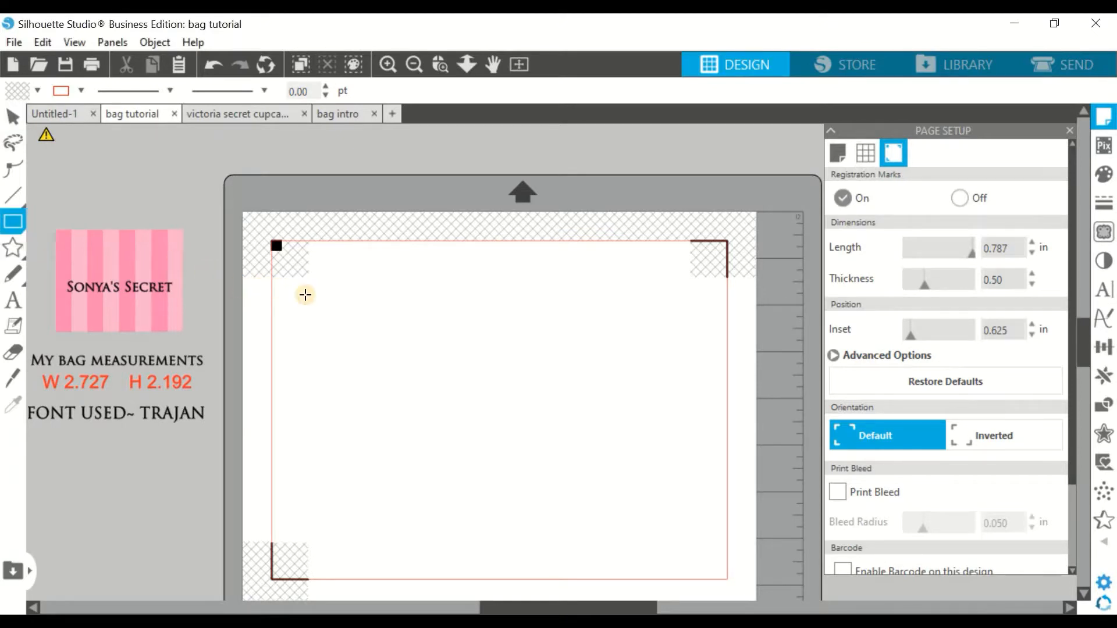
drag(305, 295, 401, 399)
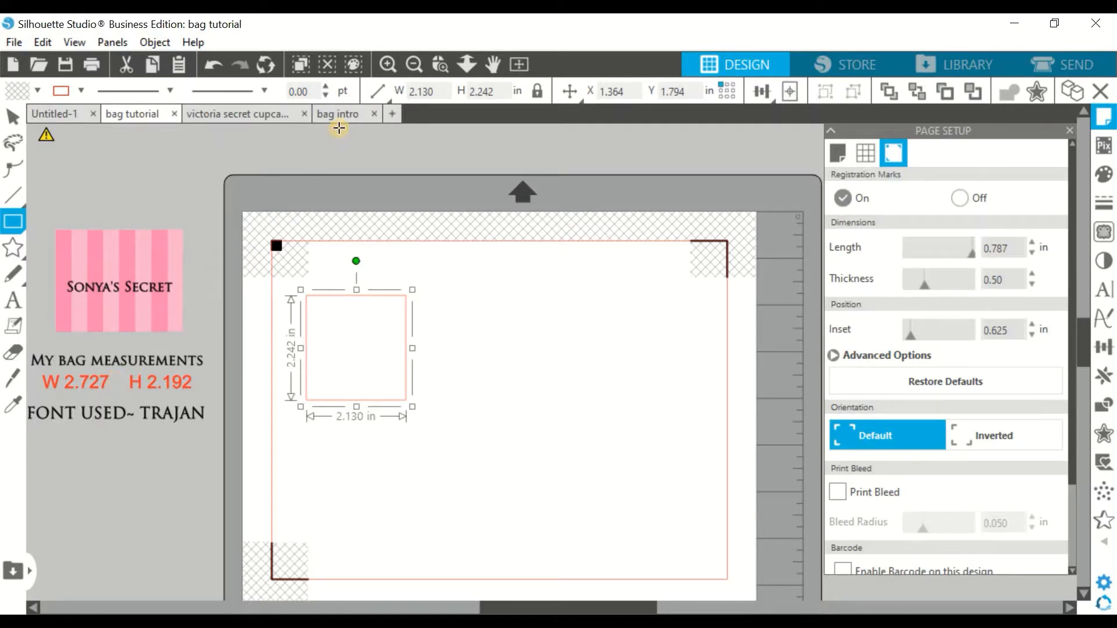
Unlock the rectangle's aspect ratio and set its width to 2.727 in.
click(417, 92)
double_click(416, 92)
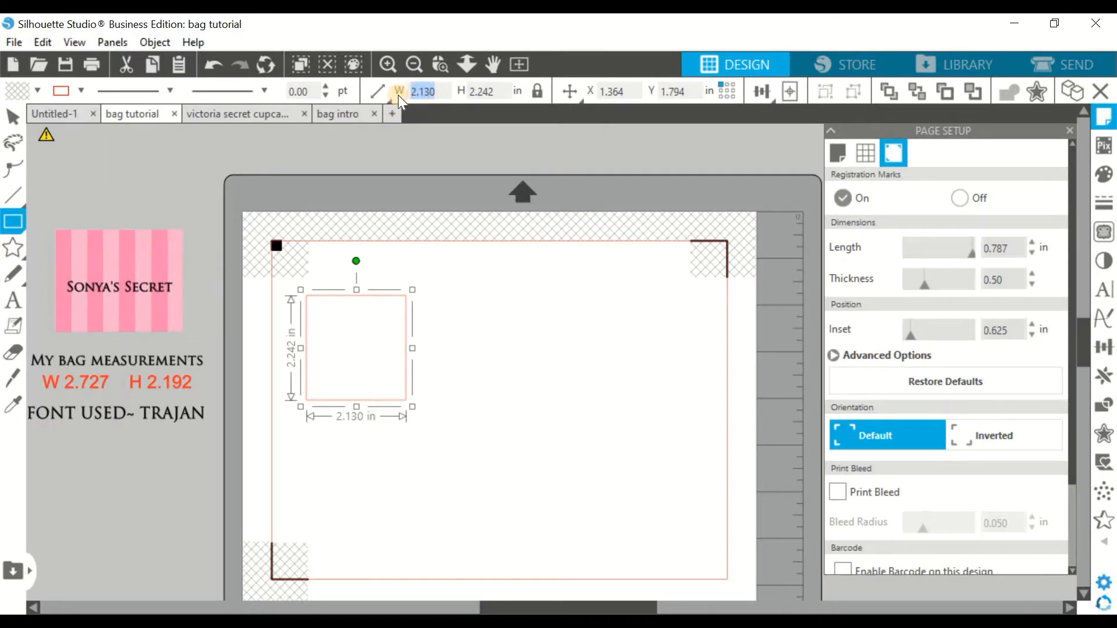
text(2.)
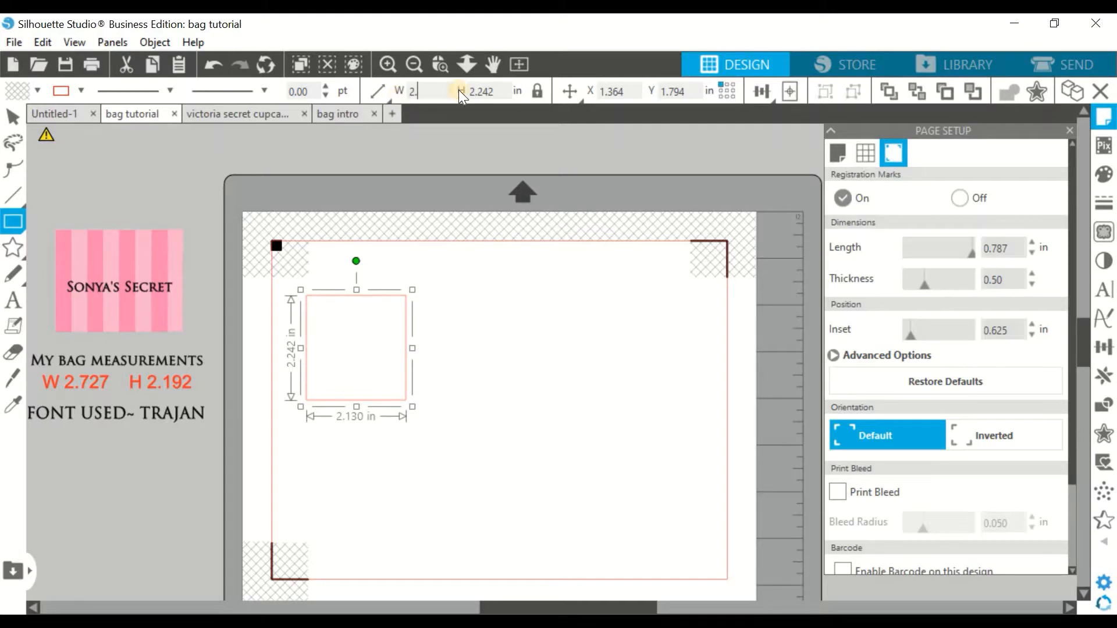
click(537, 92)
click(373, 93)
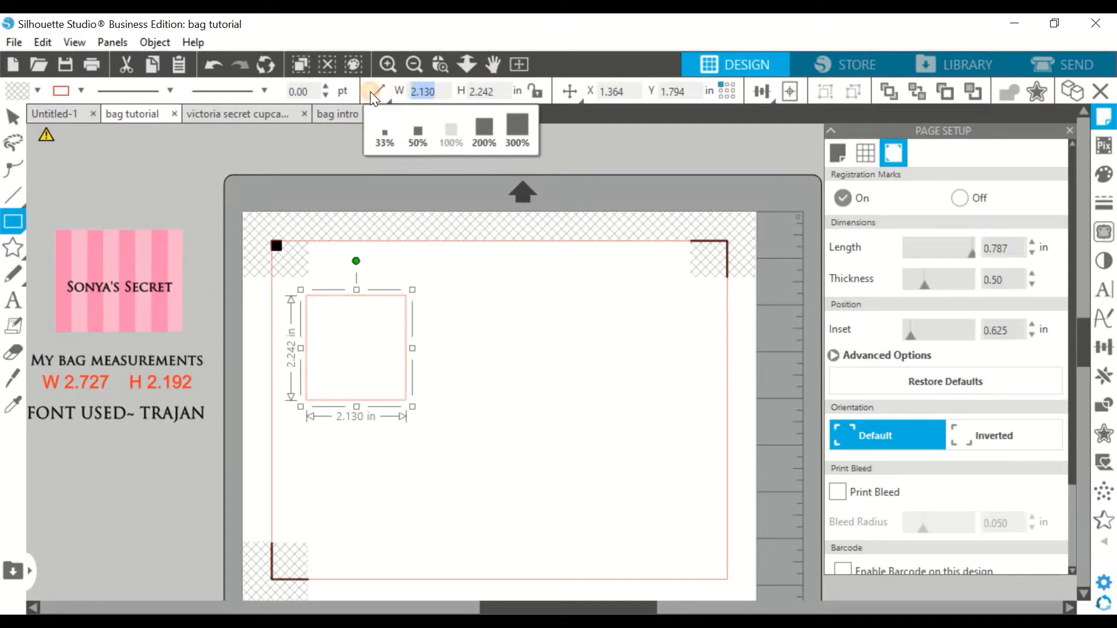
text(2.72)
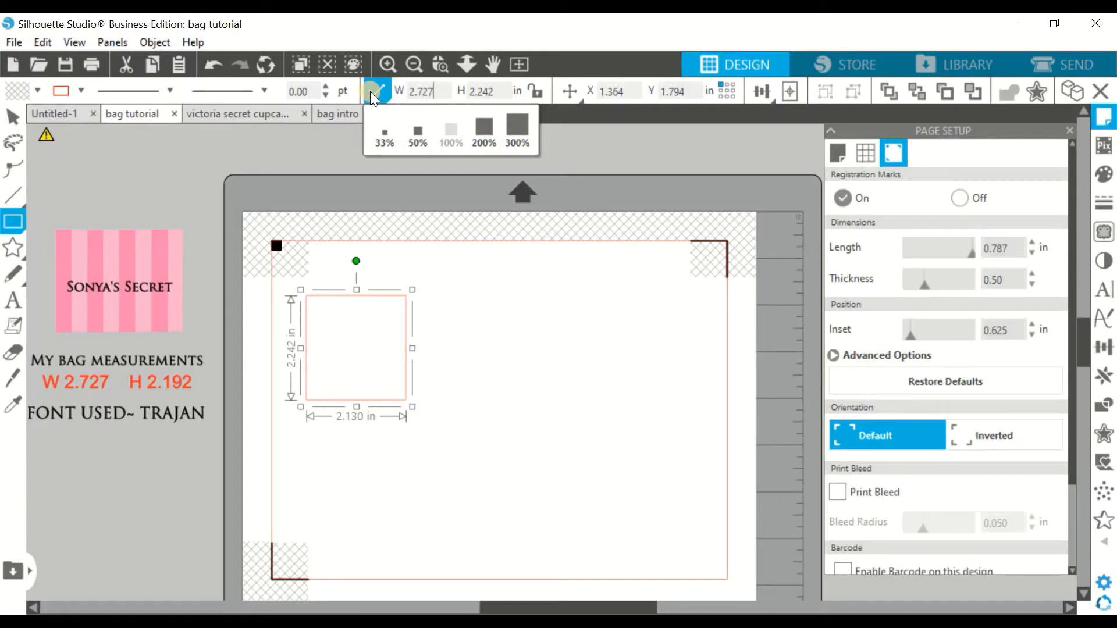
text(7)
key(Return)
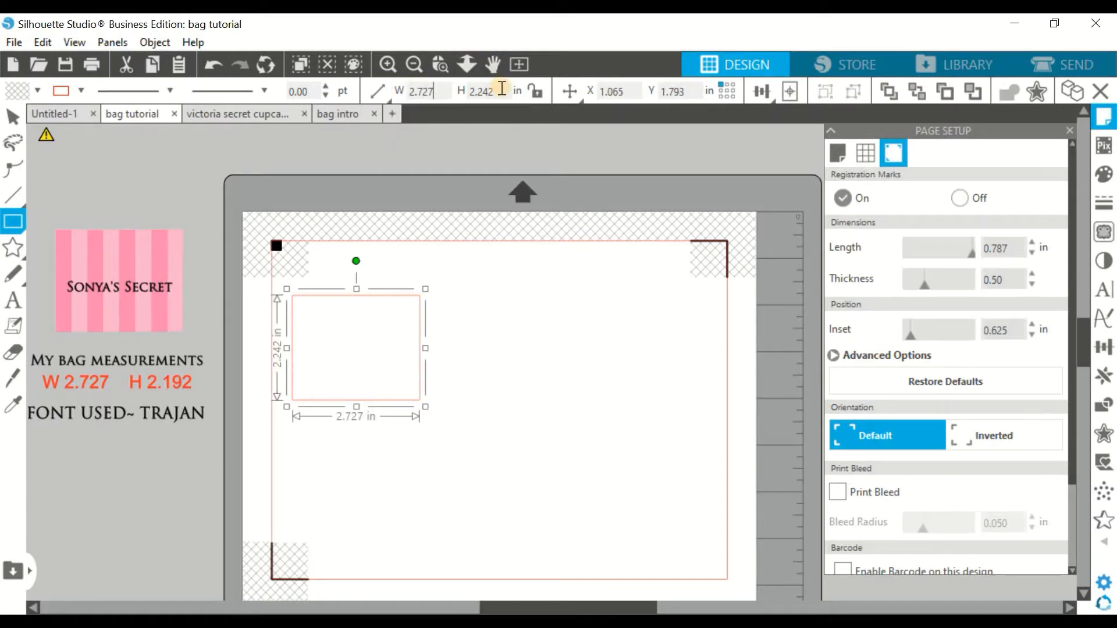
Set the rectangle's height to 2.192 in, relock its aspect ratio, and move it to about X 1.53, Y 1.84 in.
key(Tab)
text(2.192)
key(Return)
click(536, 92)
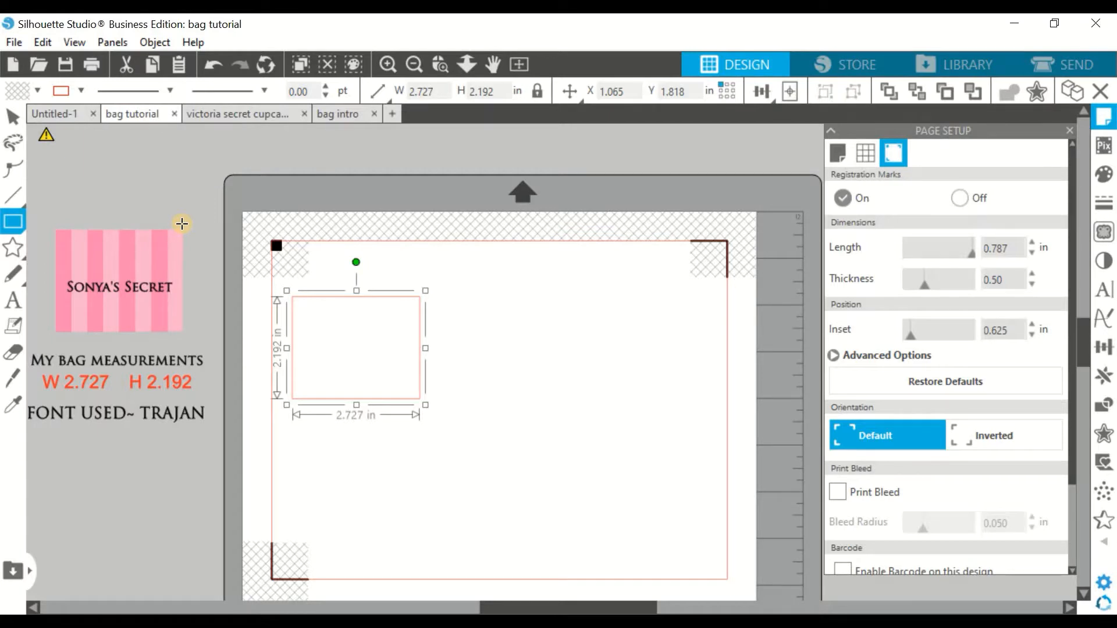
click(11, 118)
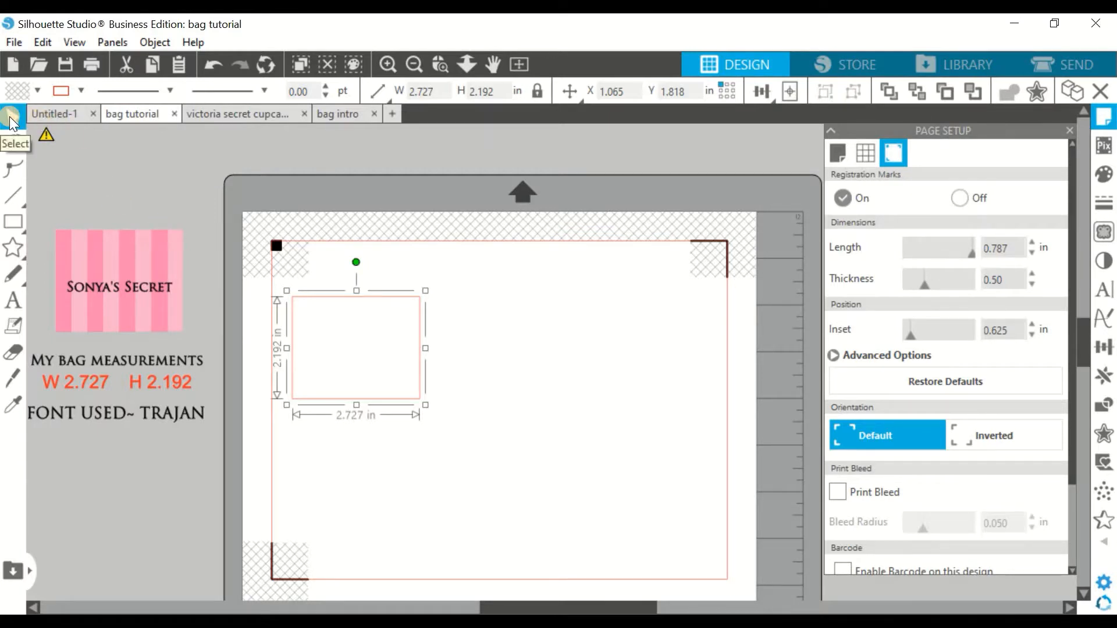
drag(294, 291, 323, 296)
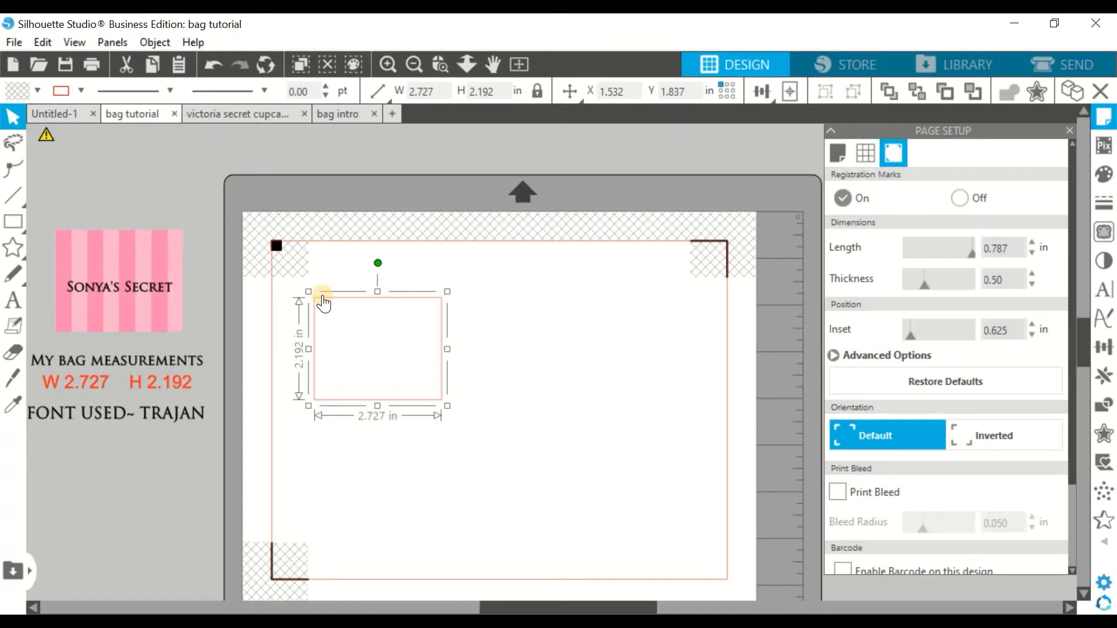
Merge the striped image 1.webp from the Pictures folder and scale it down to about 4.20 by 2.36 in.
click(18, 43)
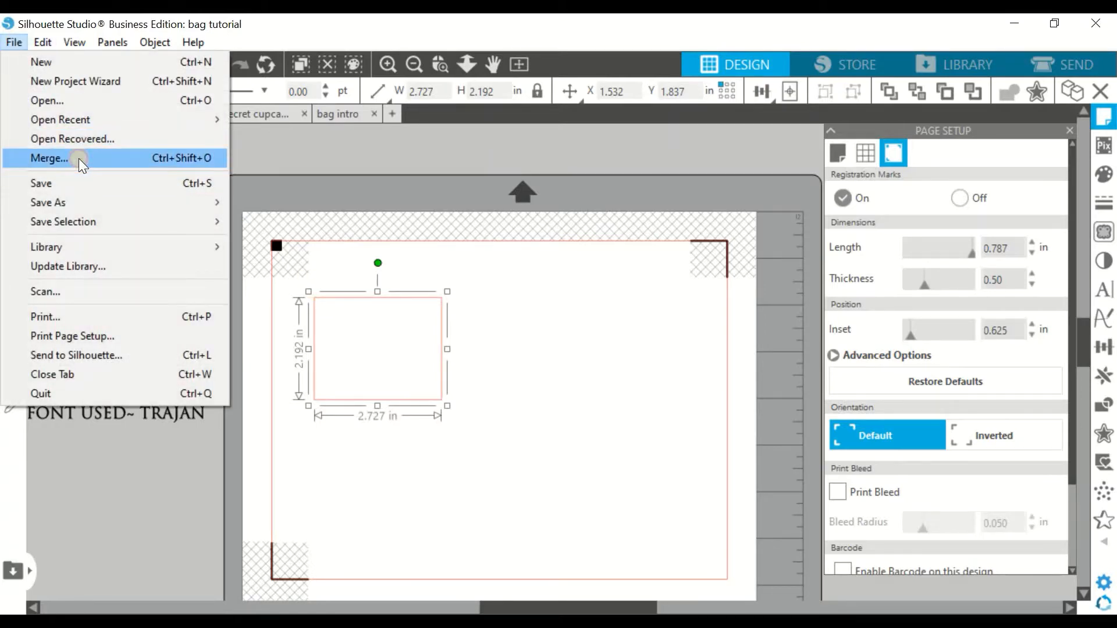
click(78, 158)
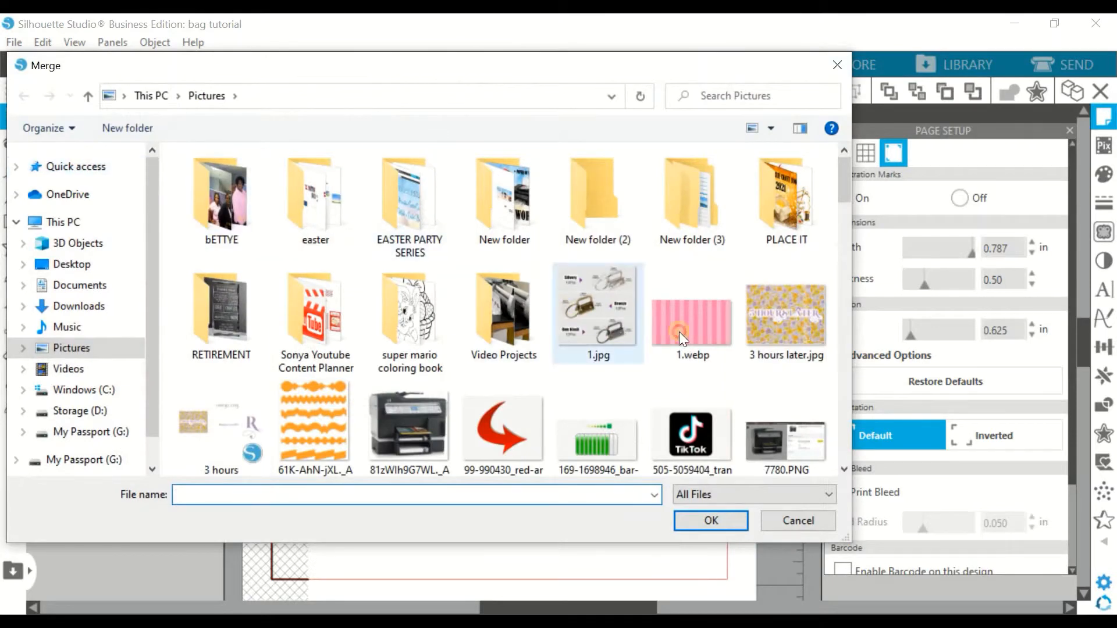
click(700, 314)
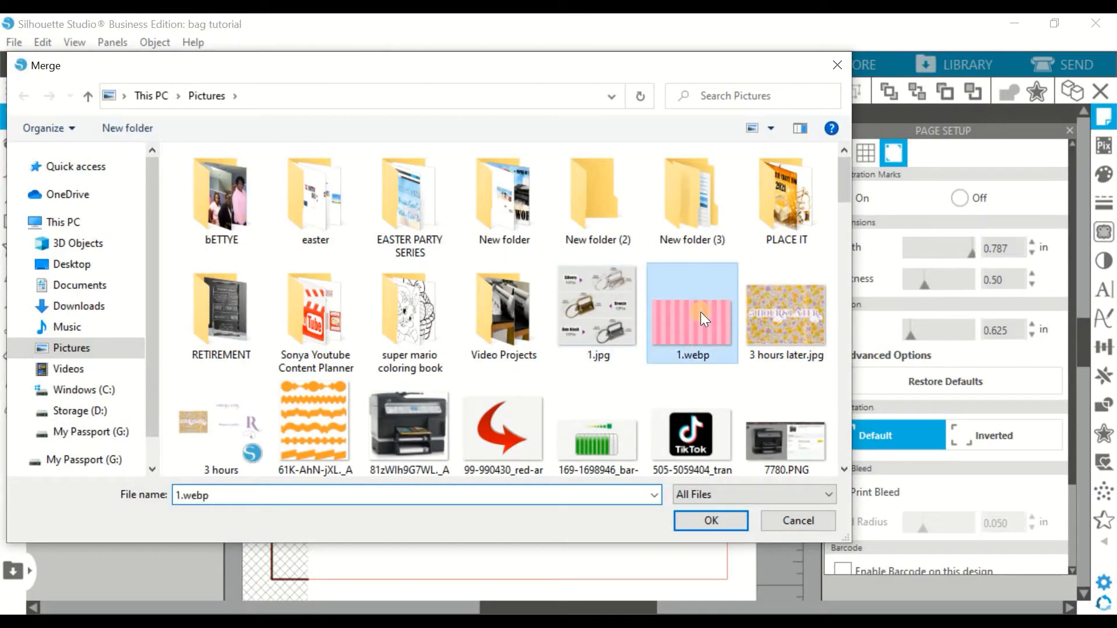
click(713, 521)
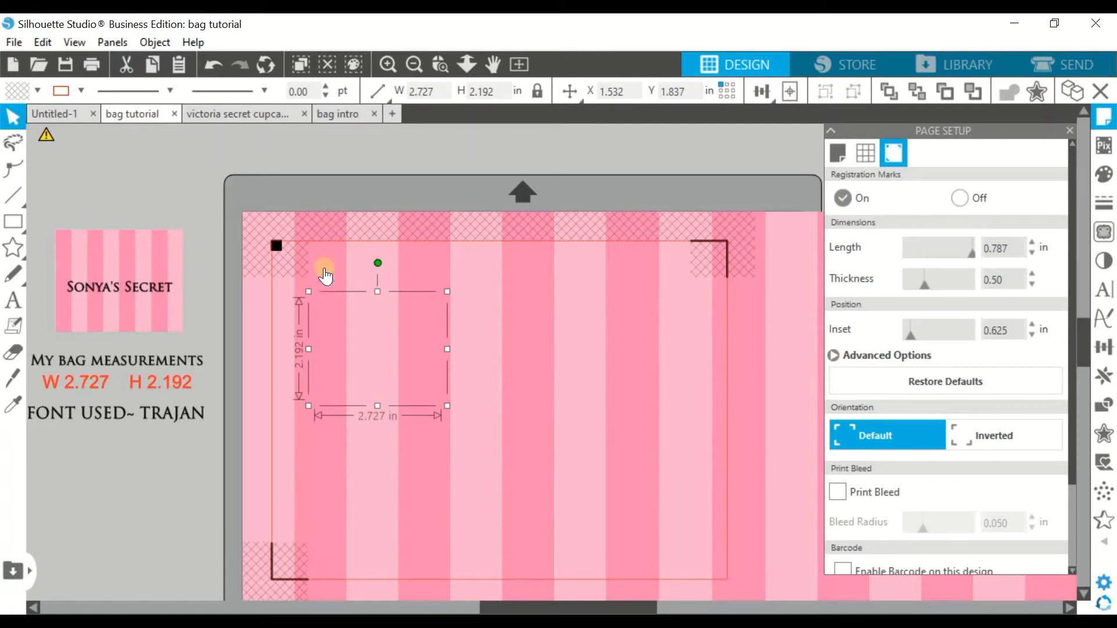
click(360, 246)
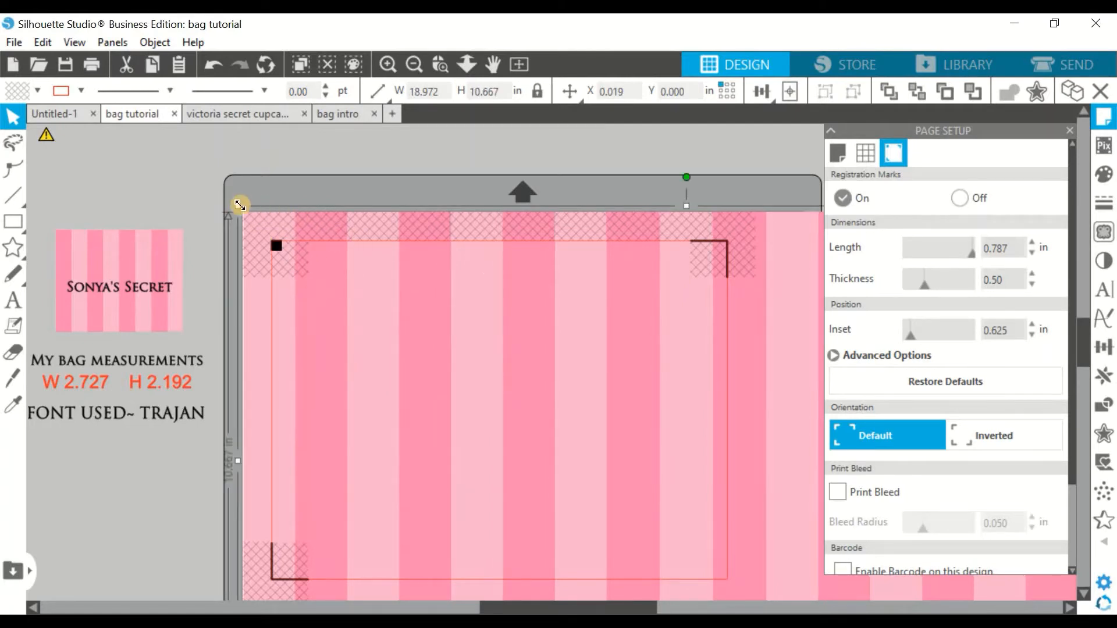
drag(242, 207, 491, 338)
Move the rectangle to about X 2.77, Y 2.16 in and bring it to the front.
drag(399, 400, 456, 415)
right_click(456, 420)
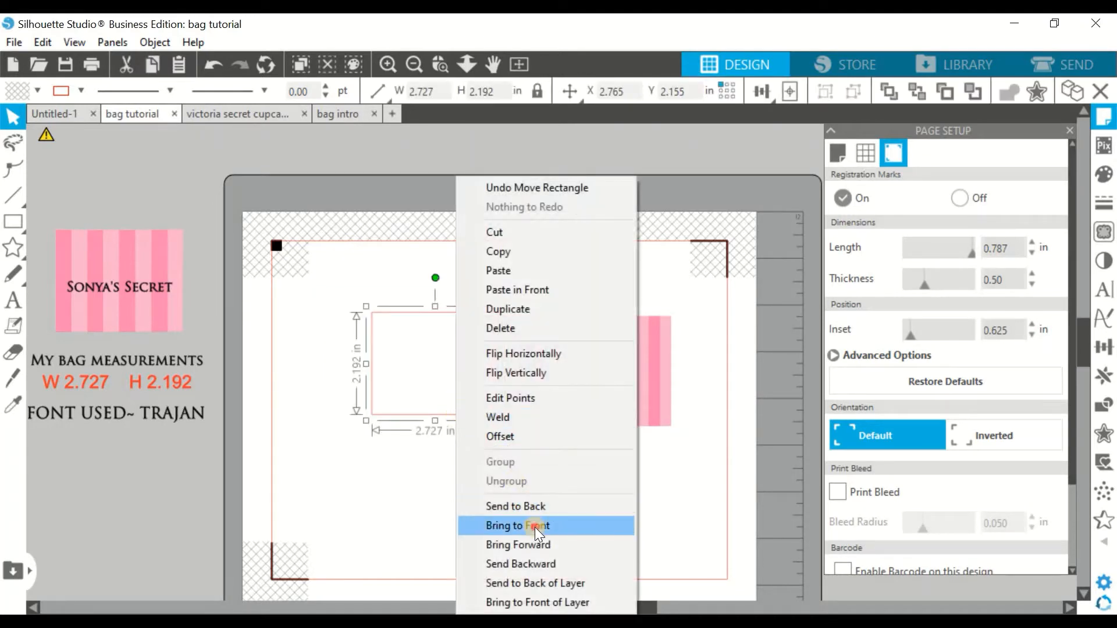
click(531, 525)
Enlarge the striped image to about 4.83 by 2.71 in and move the rectangle fully over it.
click(662, 421)
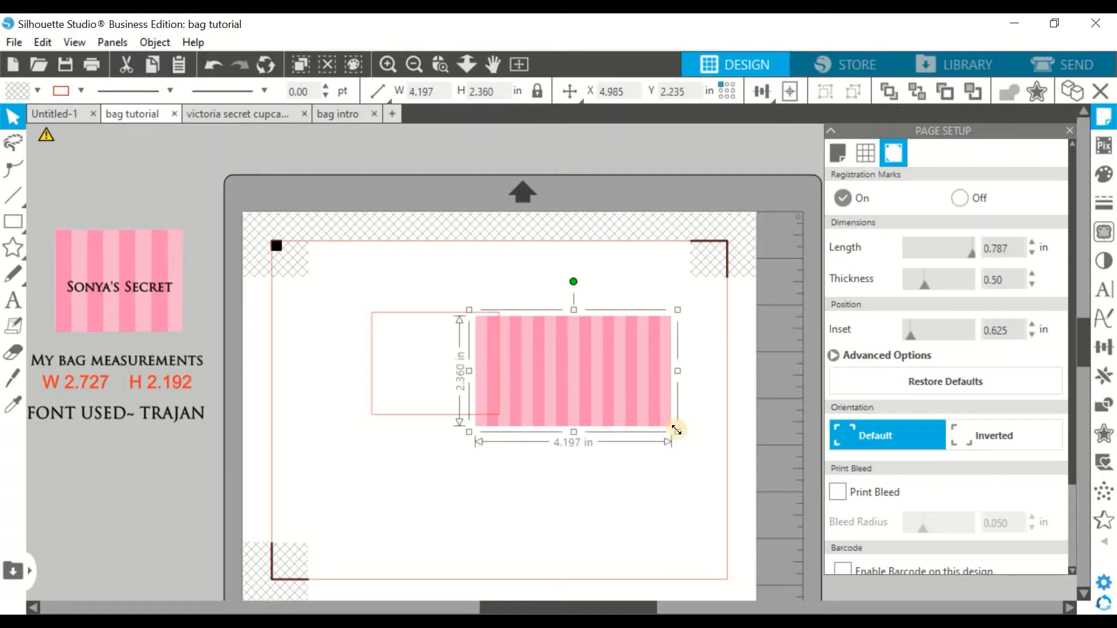
drag(678, 434, 707, 449)
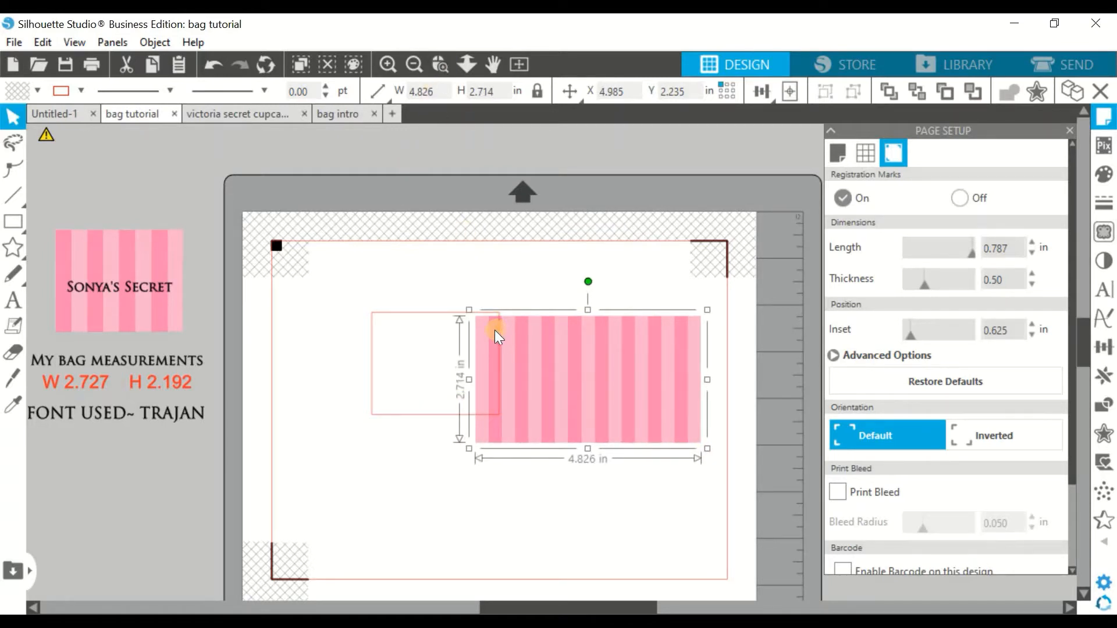
scroll(698, 538, up, 5)
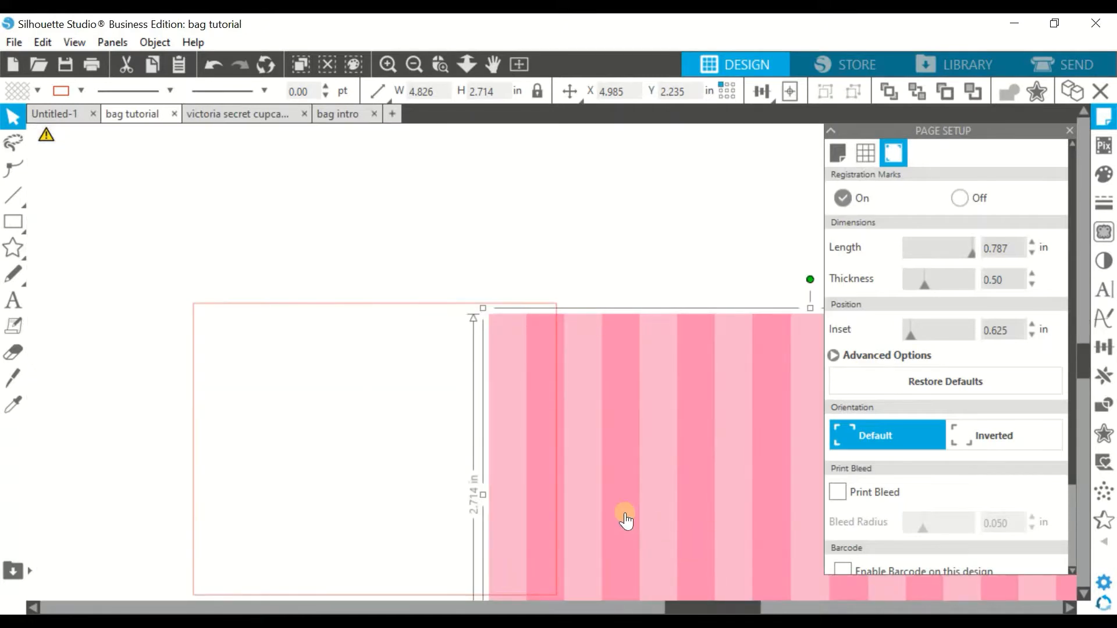
scroll(625, 521, down, 1)
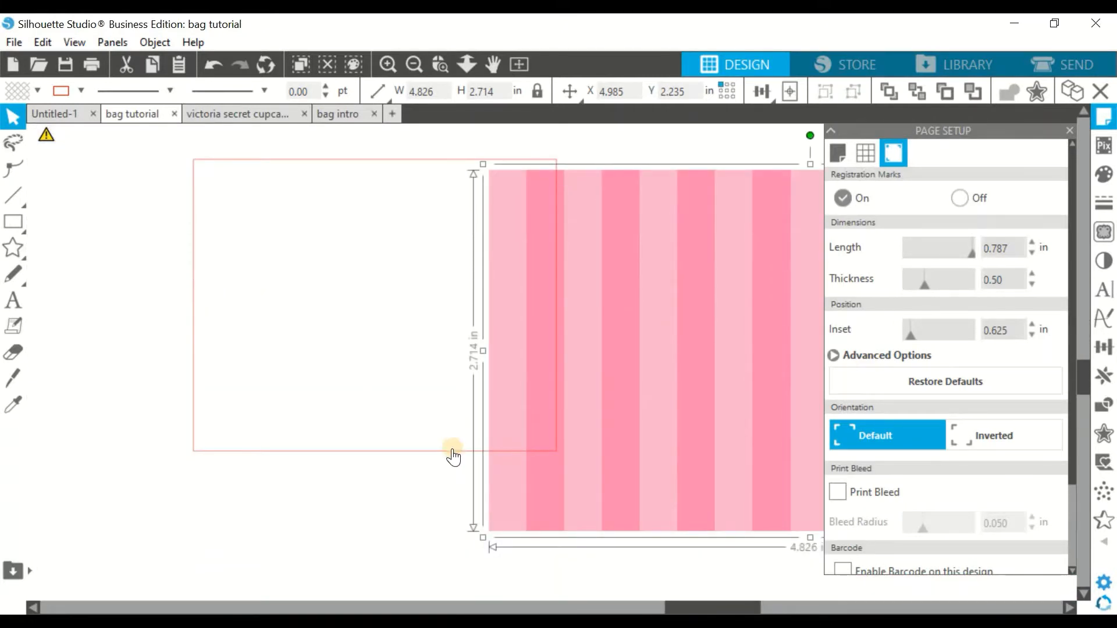
drag(499, 451, 685, 482)
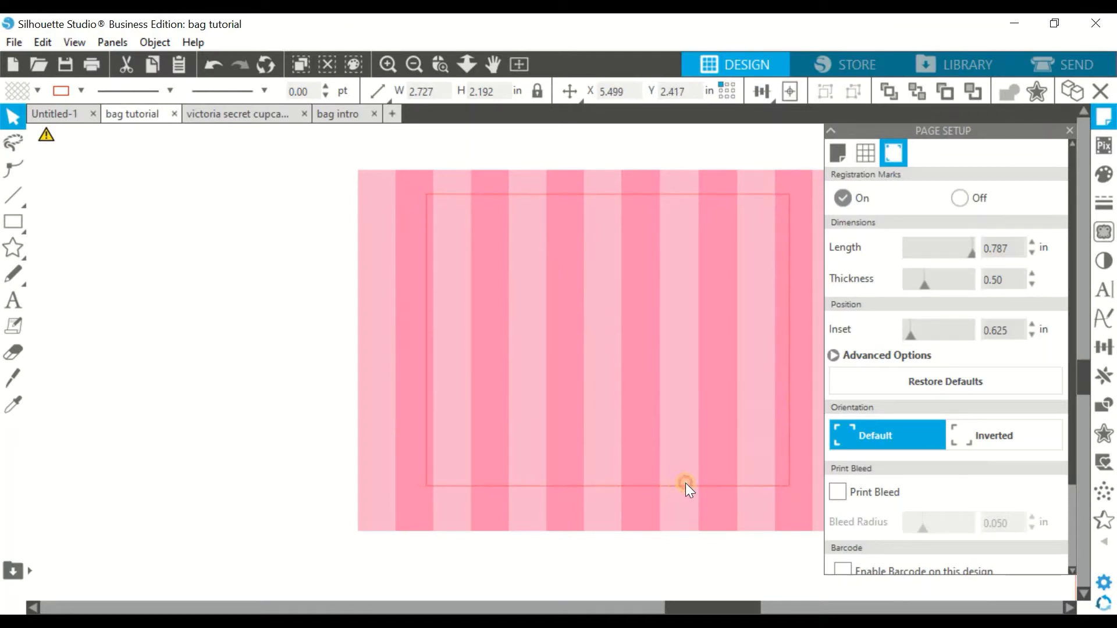
Enlarge the striped image to about 4.90 by 2.76 in and crop it to the rectangle.
click(391, 263)
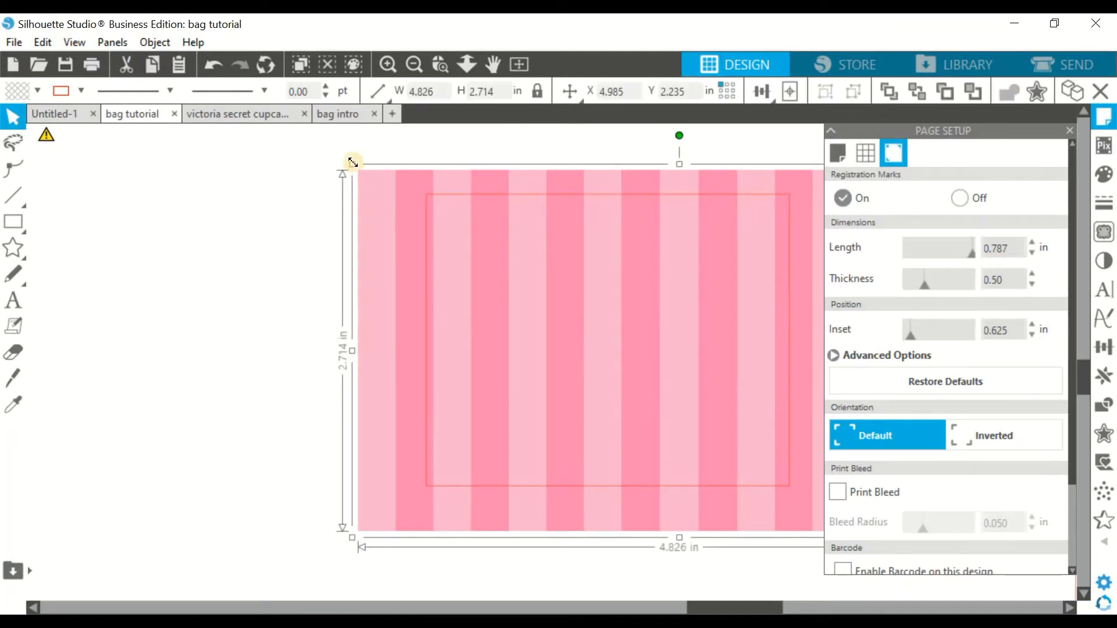
drag(353, 162, 332, 173)
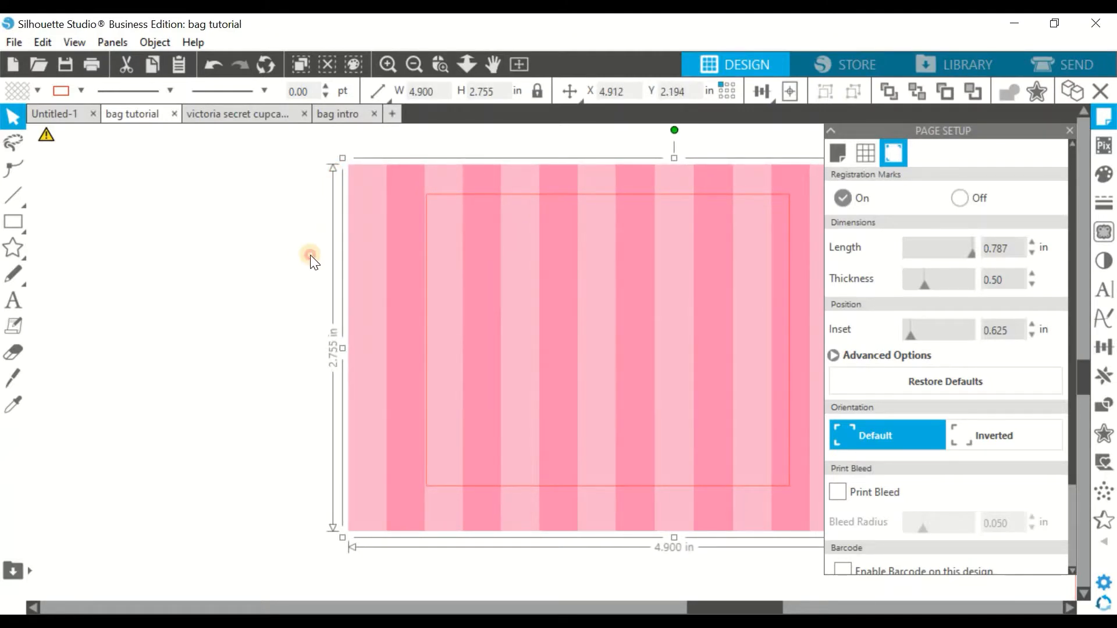
drag(311, 255, 773, 493)
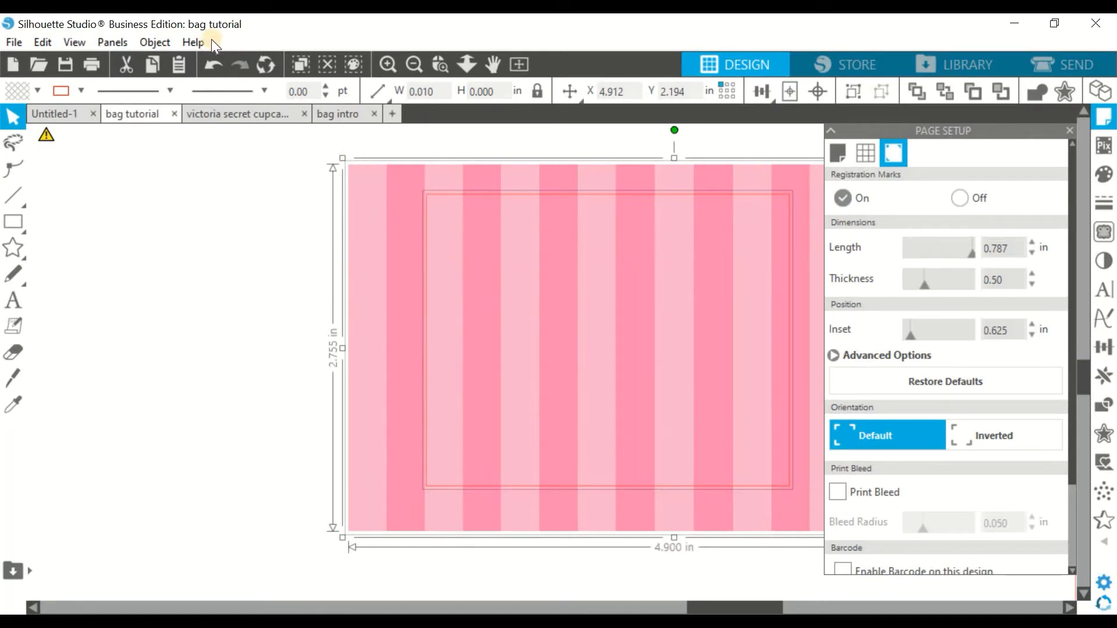
click(147, 40)
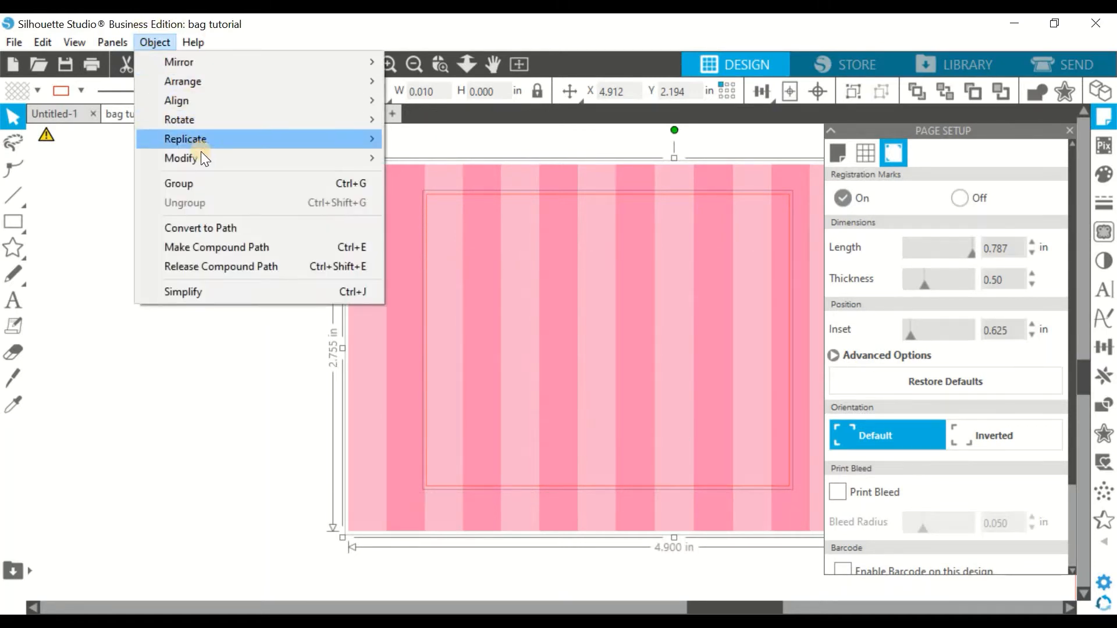
mouse_move(204, 158)
click(456, 216)
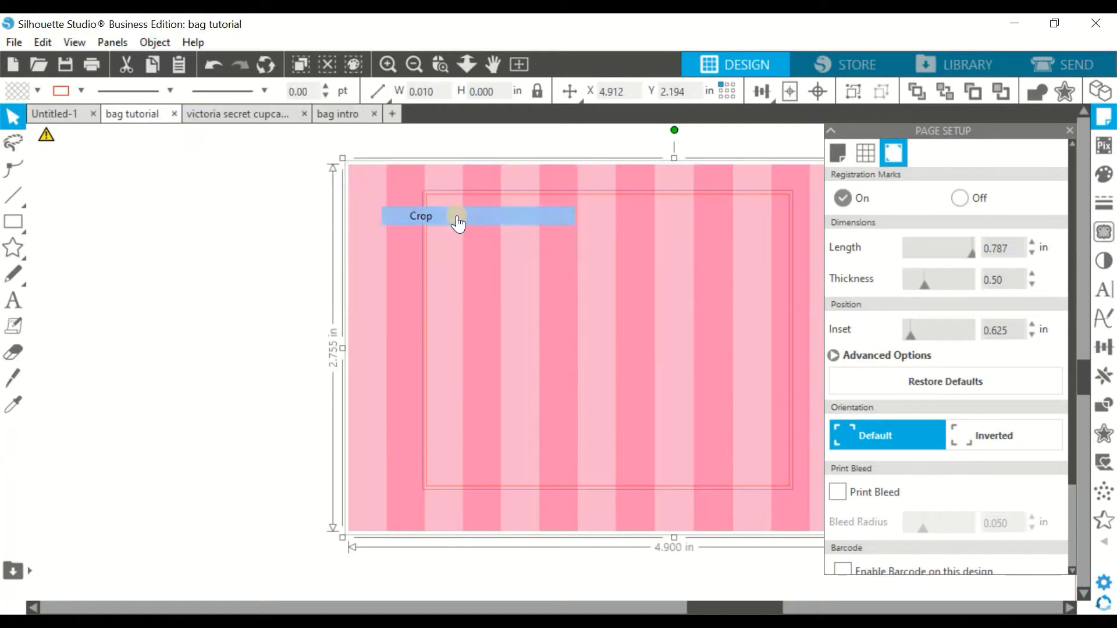
Move the cropped striped piece to the page's upper-left area, at about X 1.41, Y 2.00 in.
drag(553, 294, 442, 341)
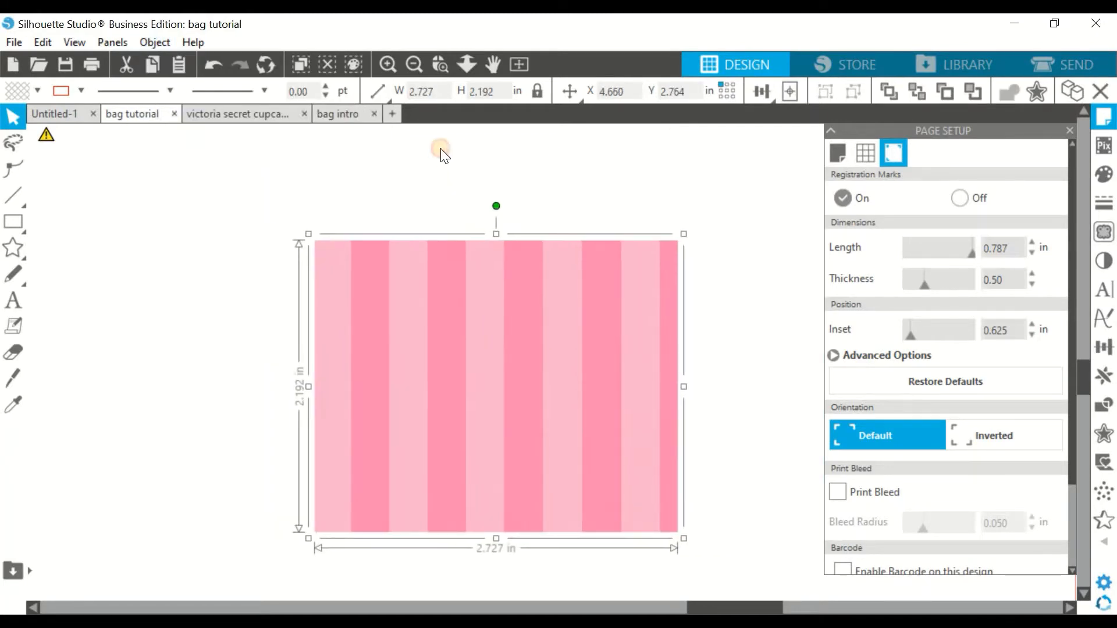
click(414, 64)
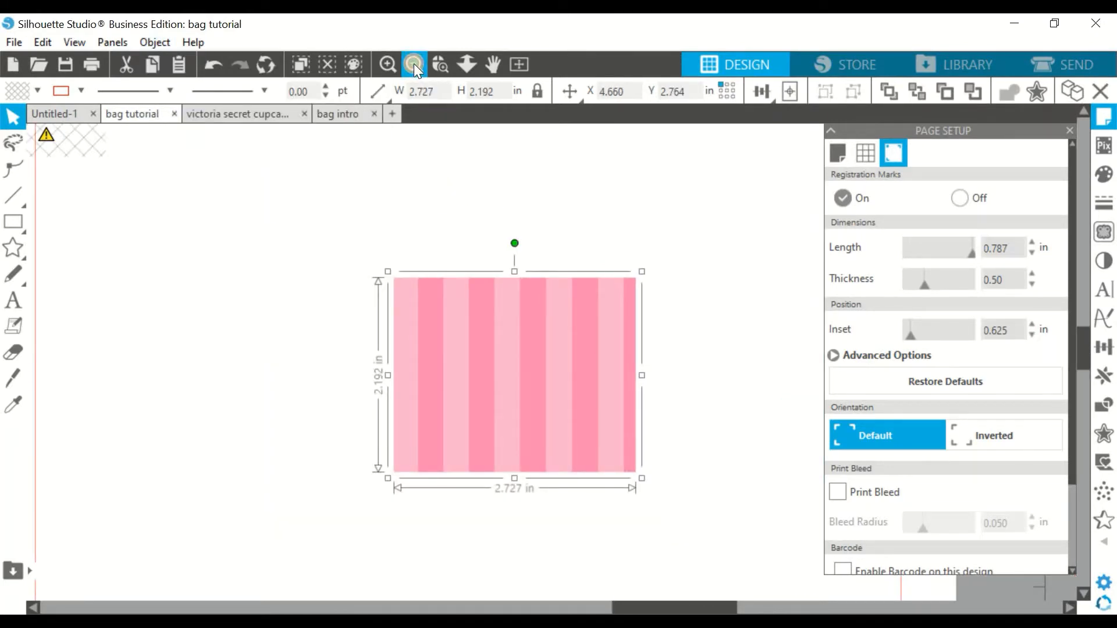
click(413, 64)
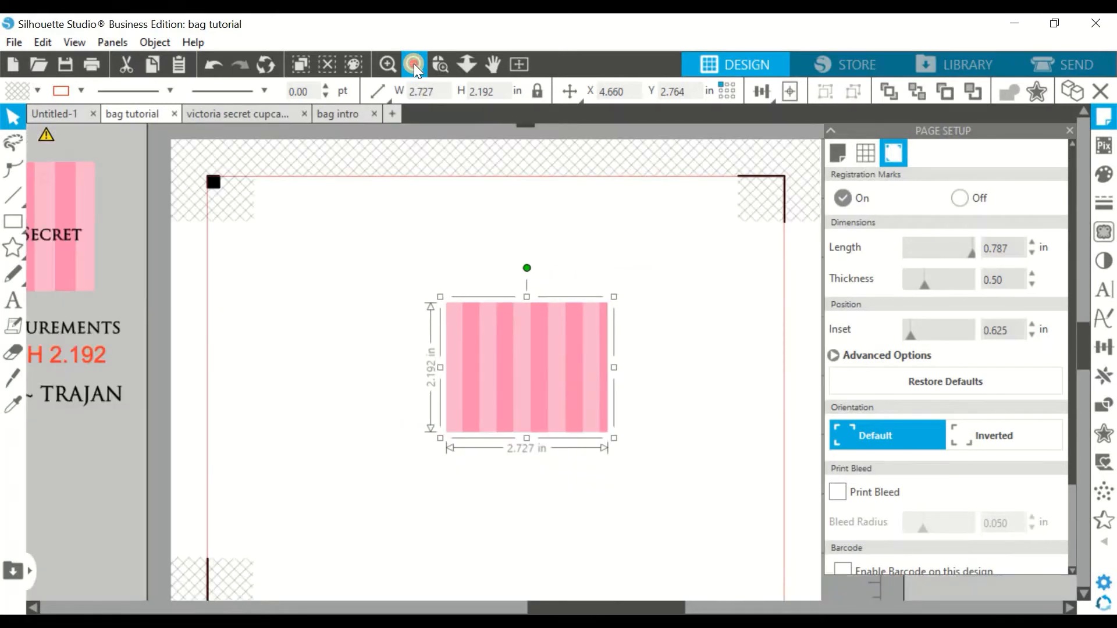
click(414, 64)
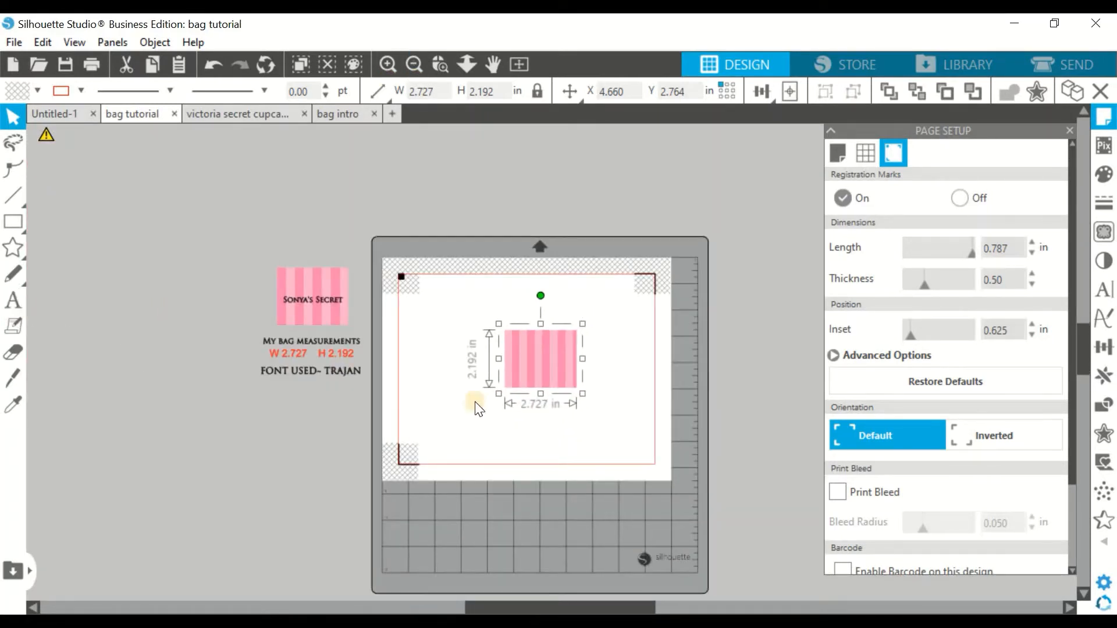
drag(479, 347, 392, 327)
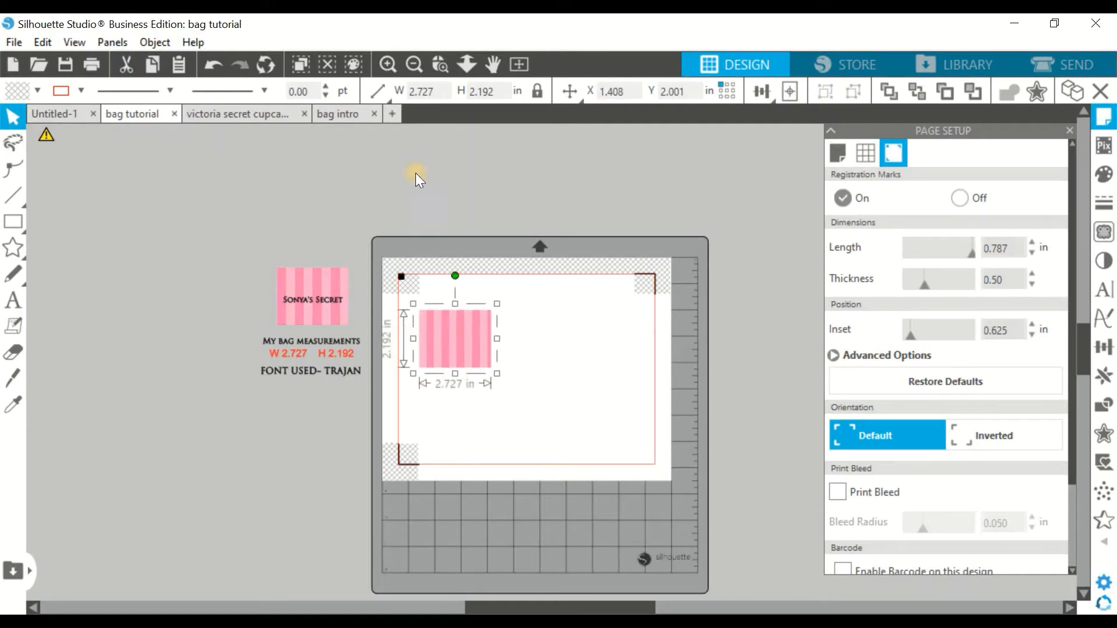
Add the text "Sonya's Secret" below the font note beside the page.
click(445, 333)
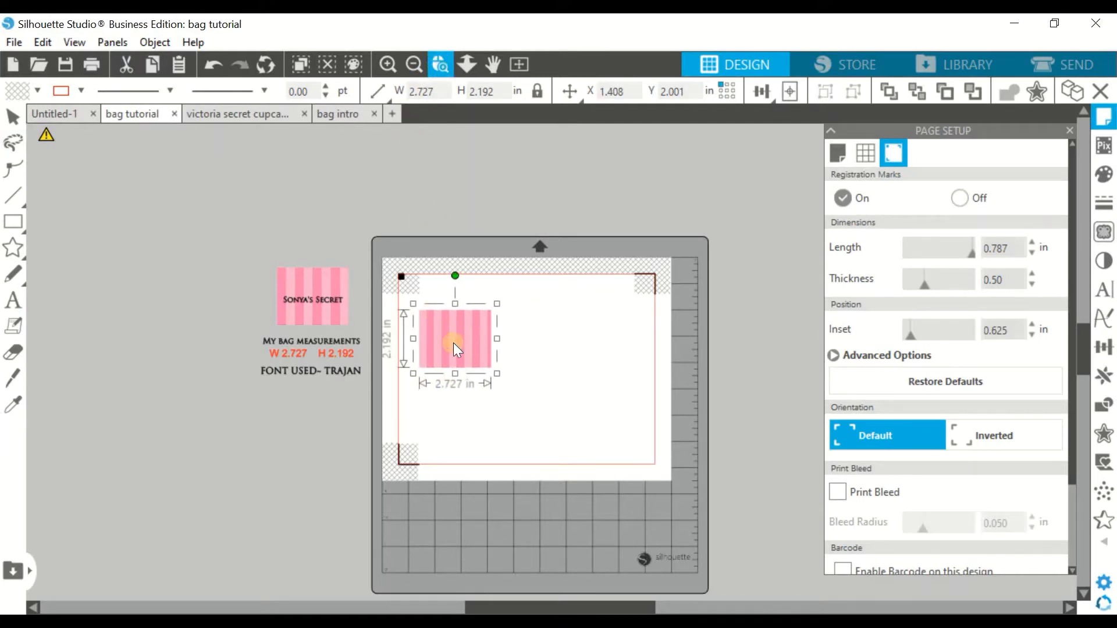
click(453, 343)
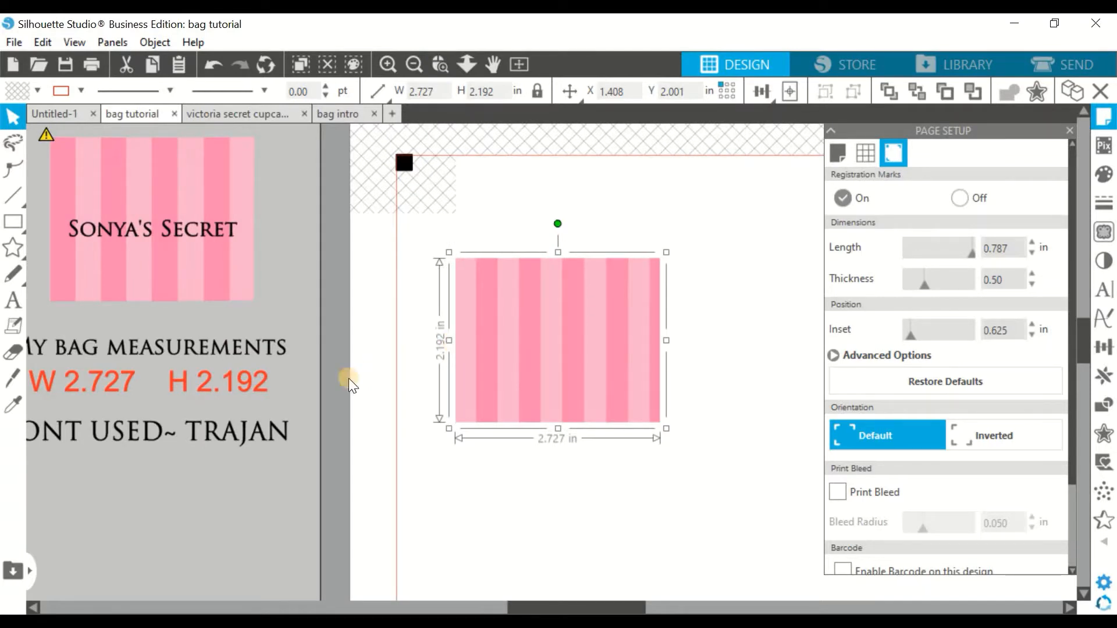
drag(103, 452, 259, 467)
scroll(175, 419, down, 2)
scroll(174, 419, left, 2)
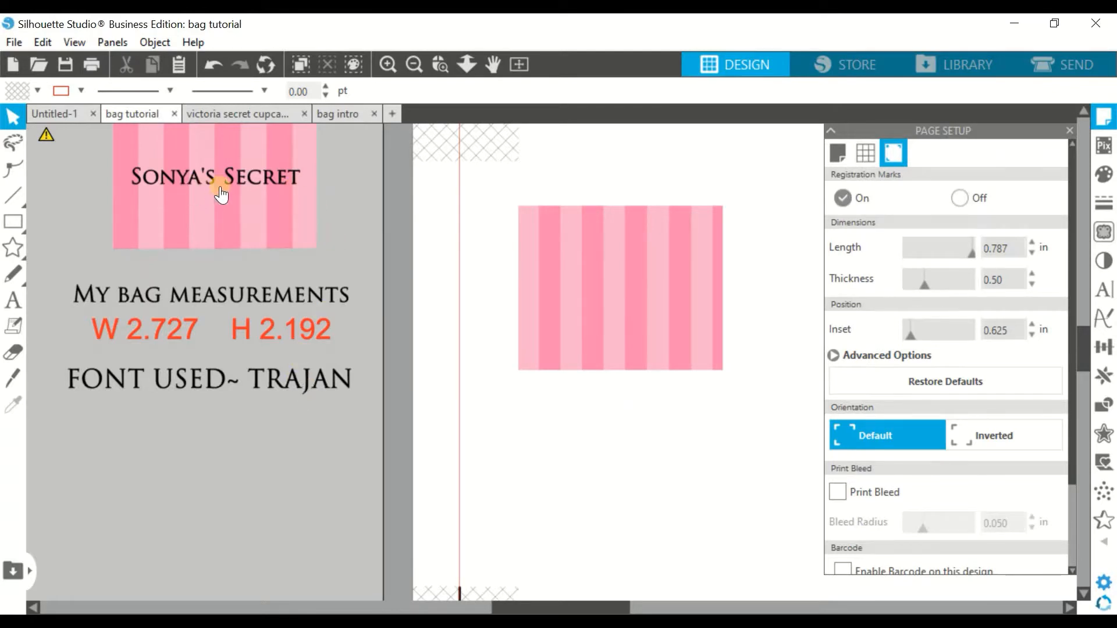
click(16, 302)
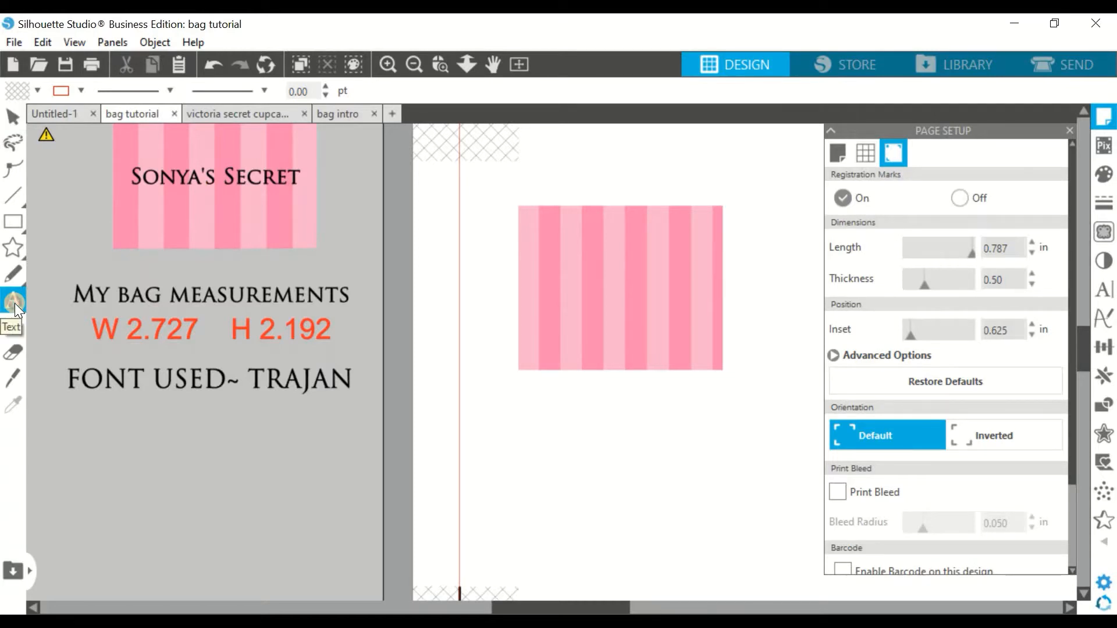
click(151, 461)
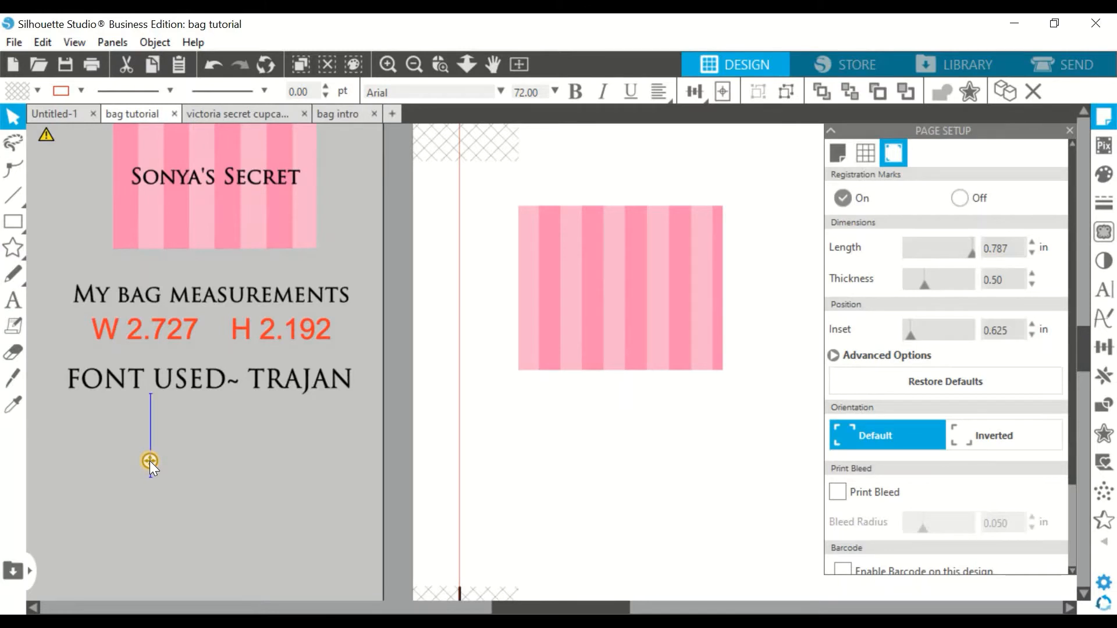
text(S)
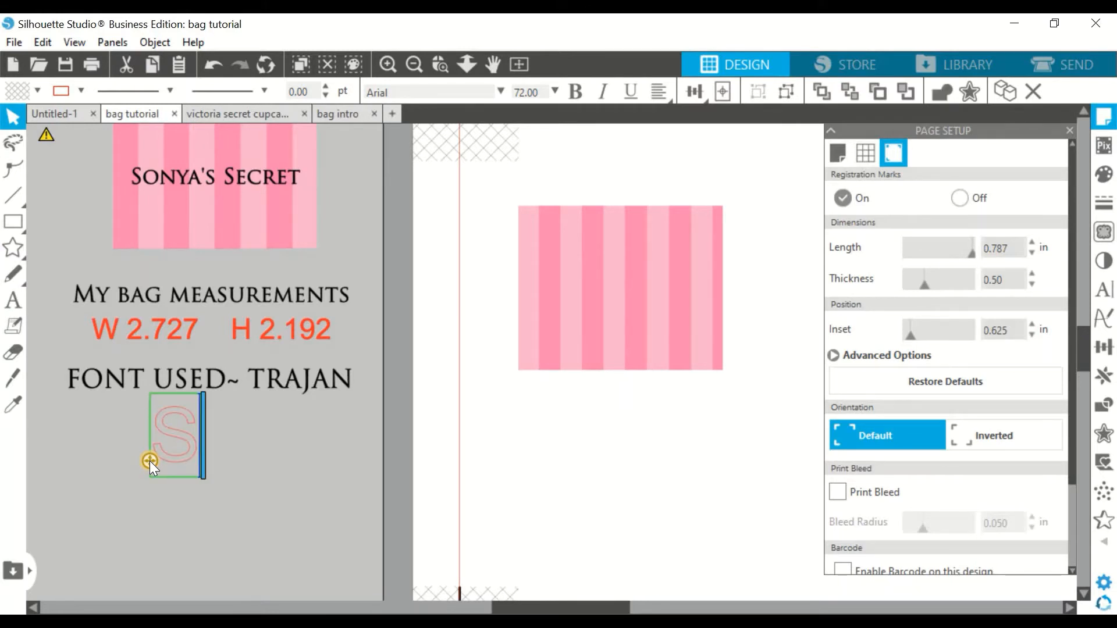
text(onya's)
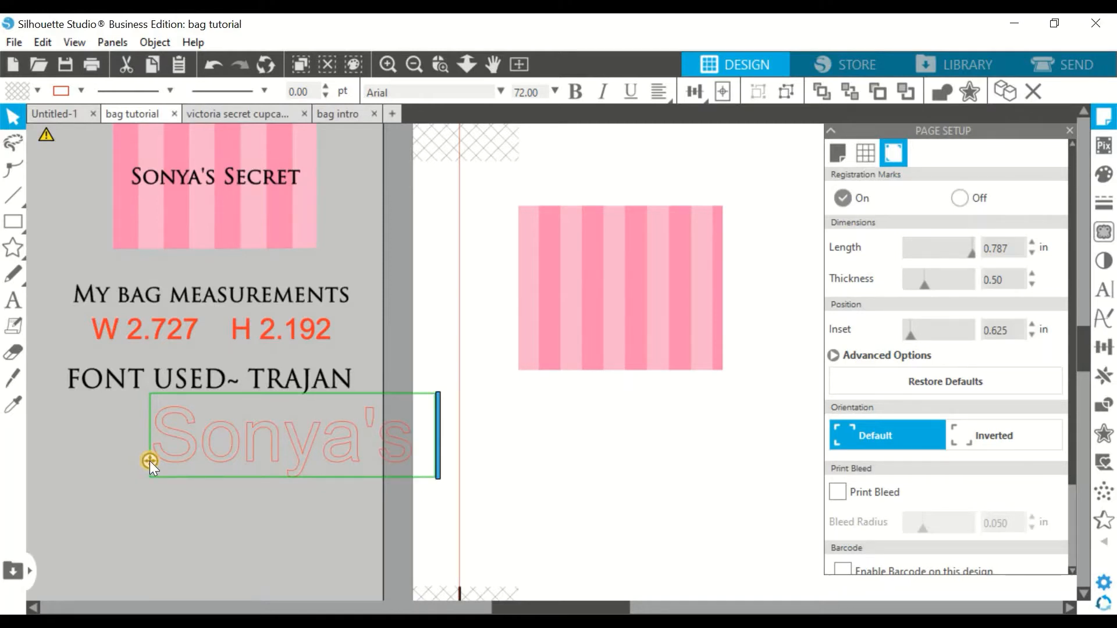
text( Secret)
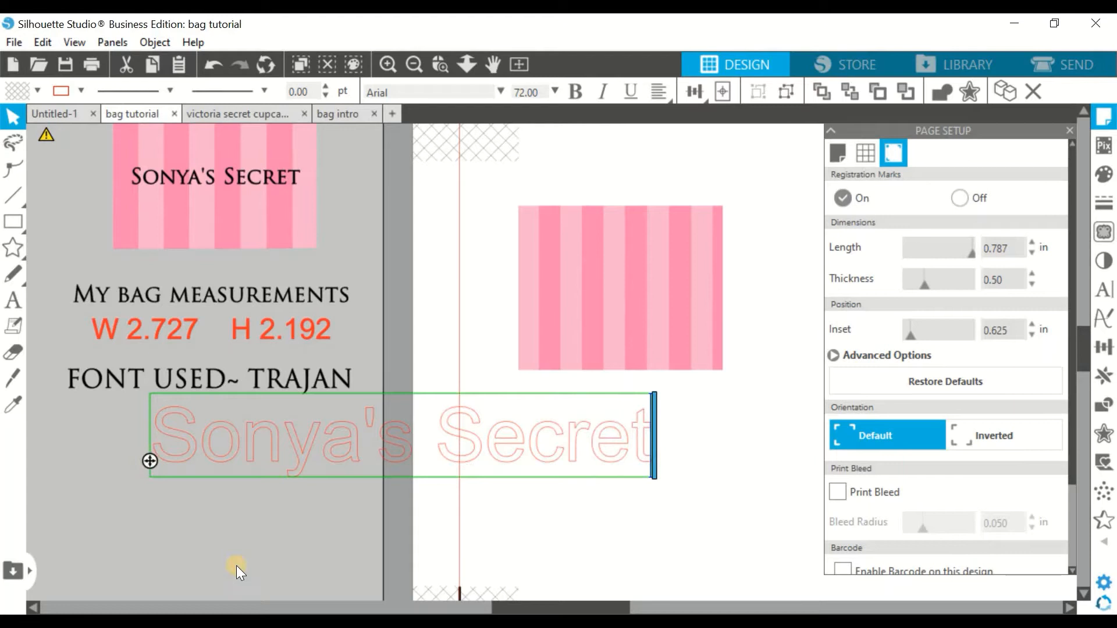
click(274, 501)
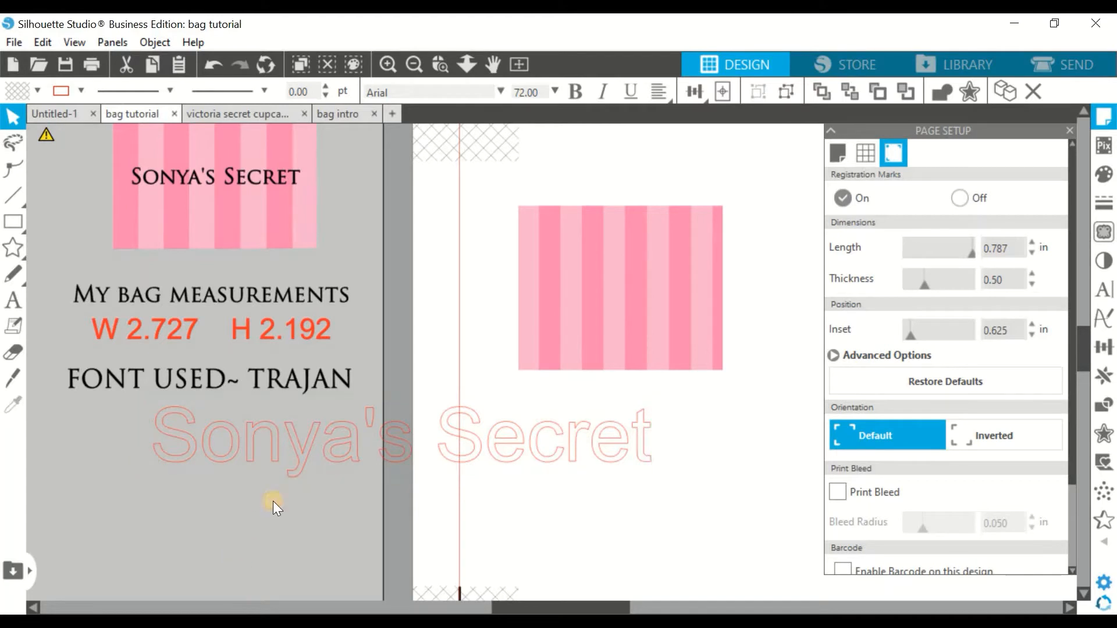
Change the font of the whole new "Sonya's Secret" text to Trajan Pro.
click(165, 417)
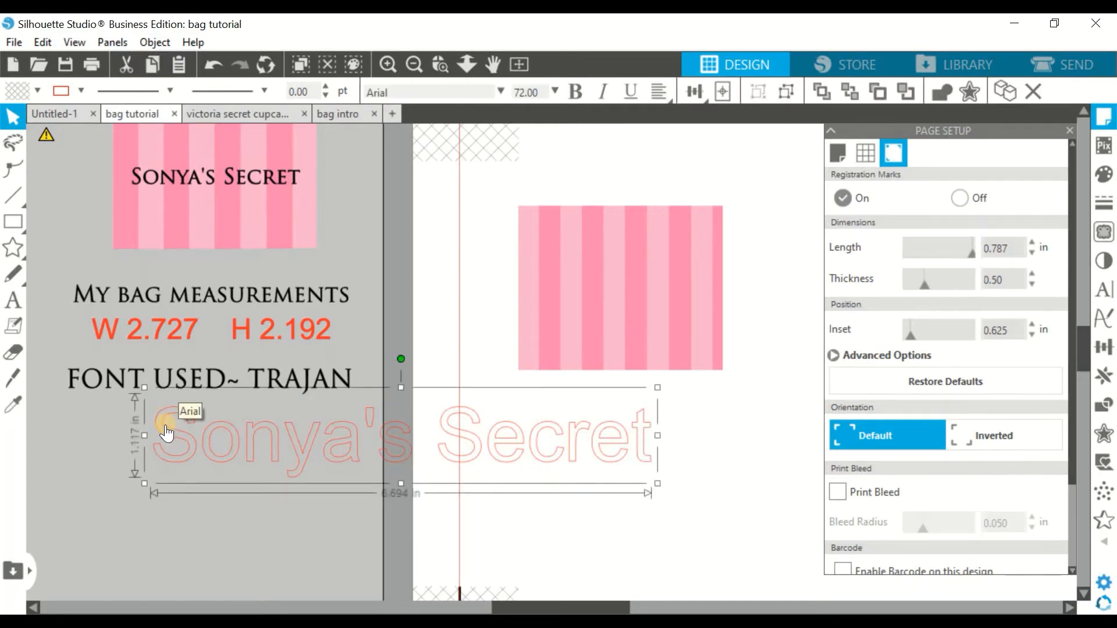
double_click(157, 408)
drag(285, 427, 652, 446)
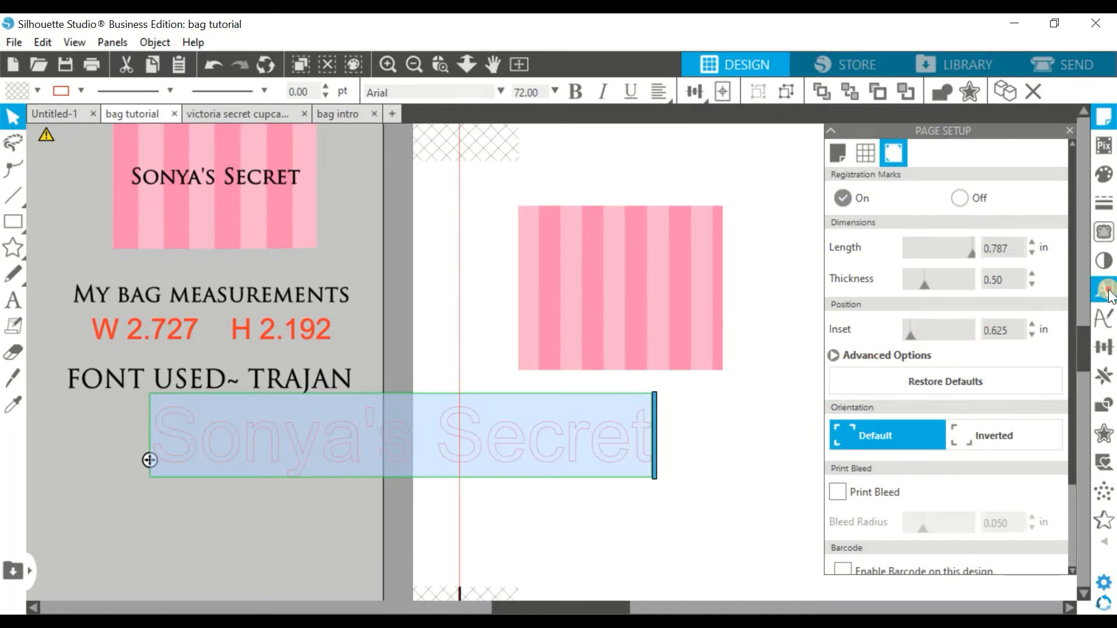
click(1104, 290)
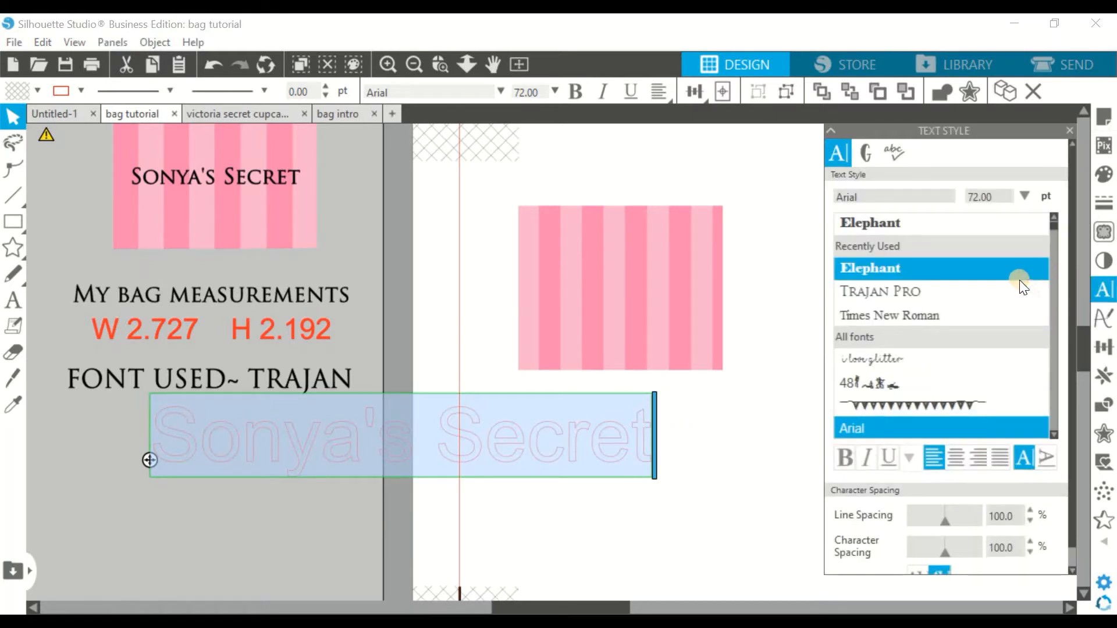
click(885, 292)
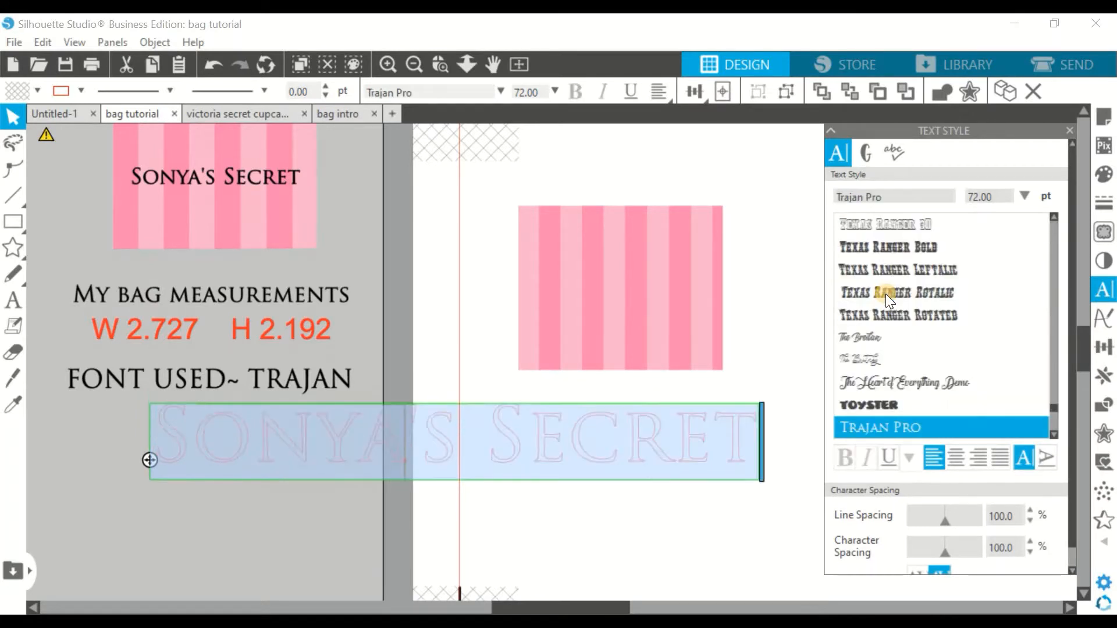
click(354, 528)
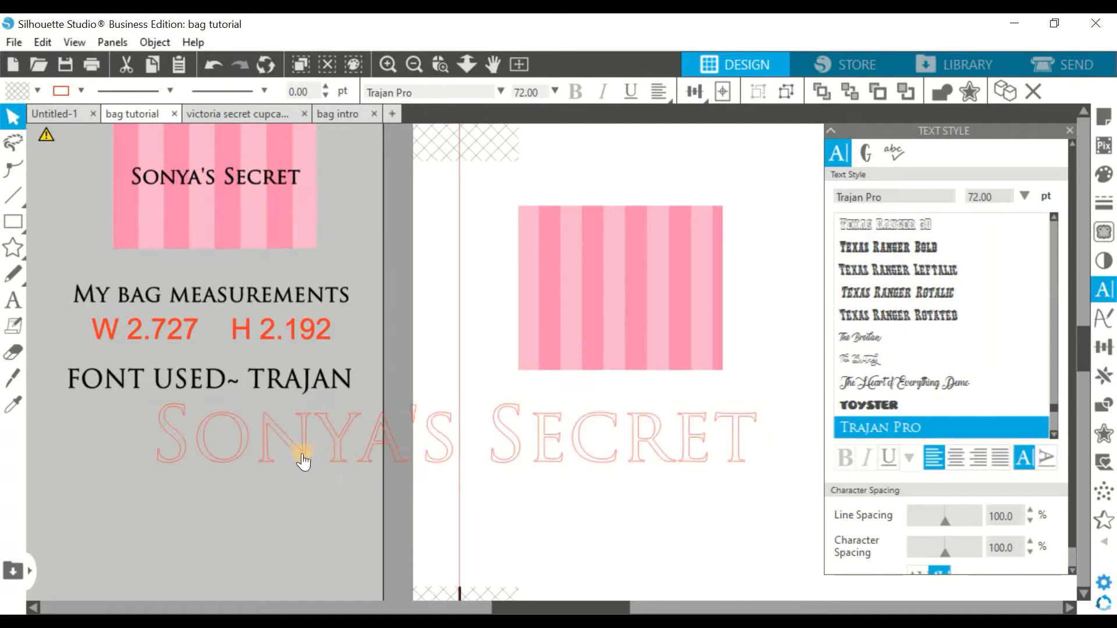
Shift the large "Sonya's Secret" text slightly down and left, and make its fill and line colour black.
drag(287, 464, 254, 478)
click(254, 472)
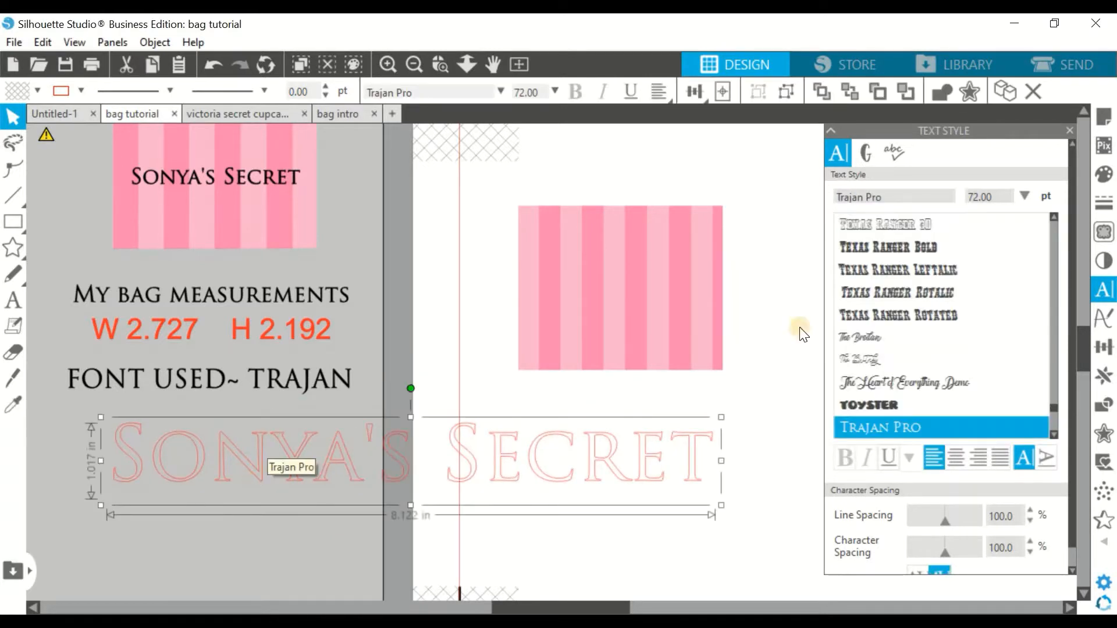
click(1104, 179)
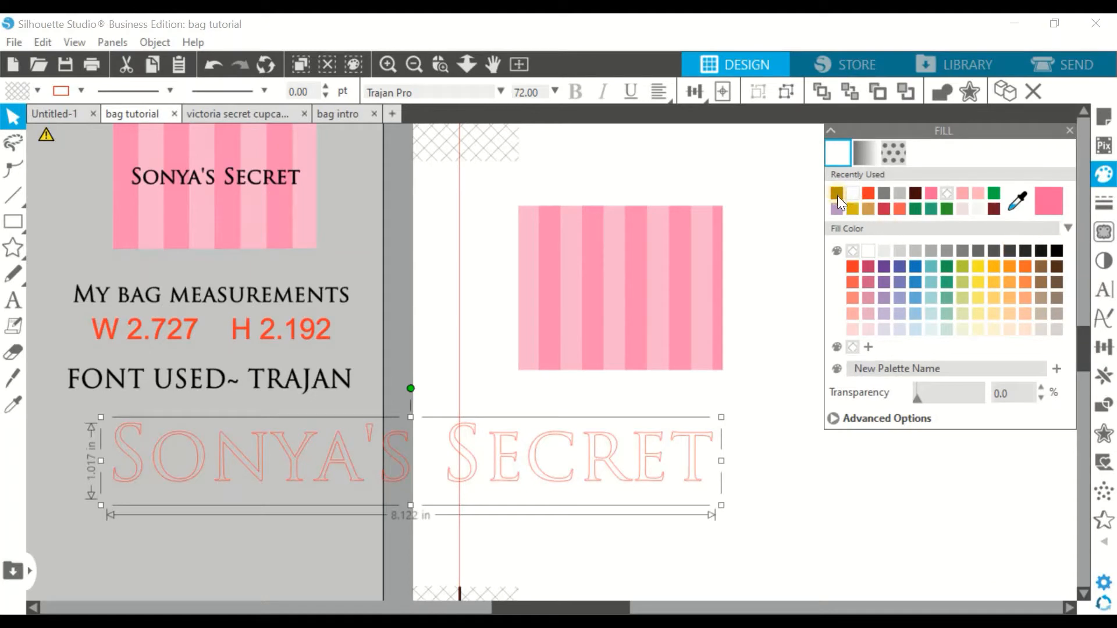
click(836, 194)
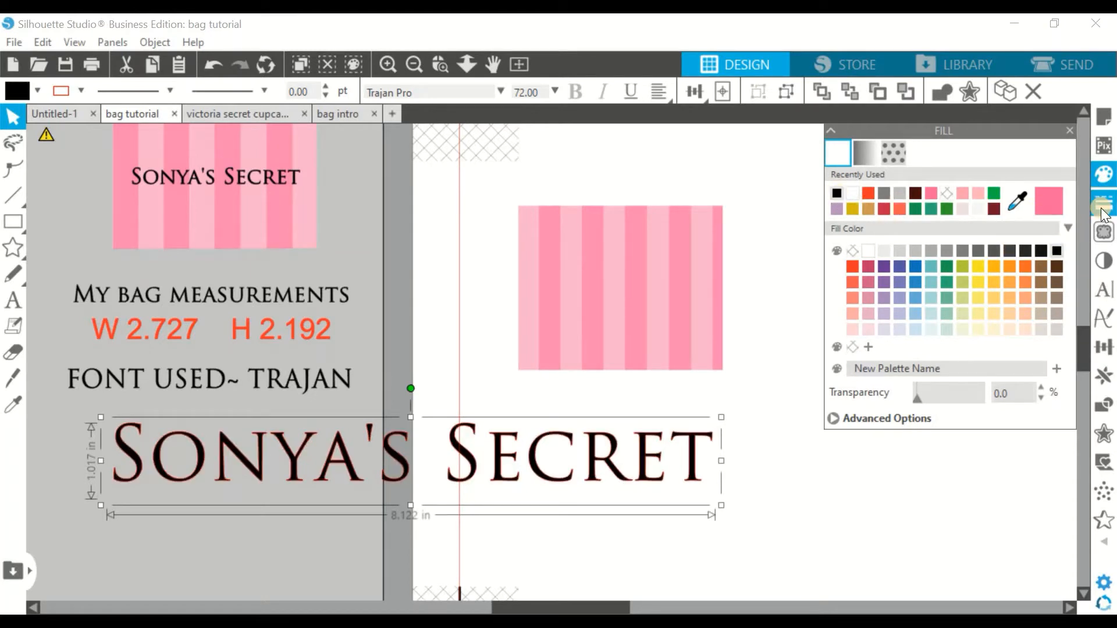
click(1104, 205)
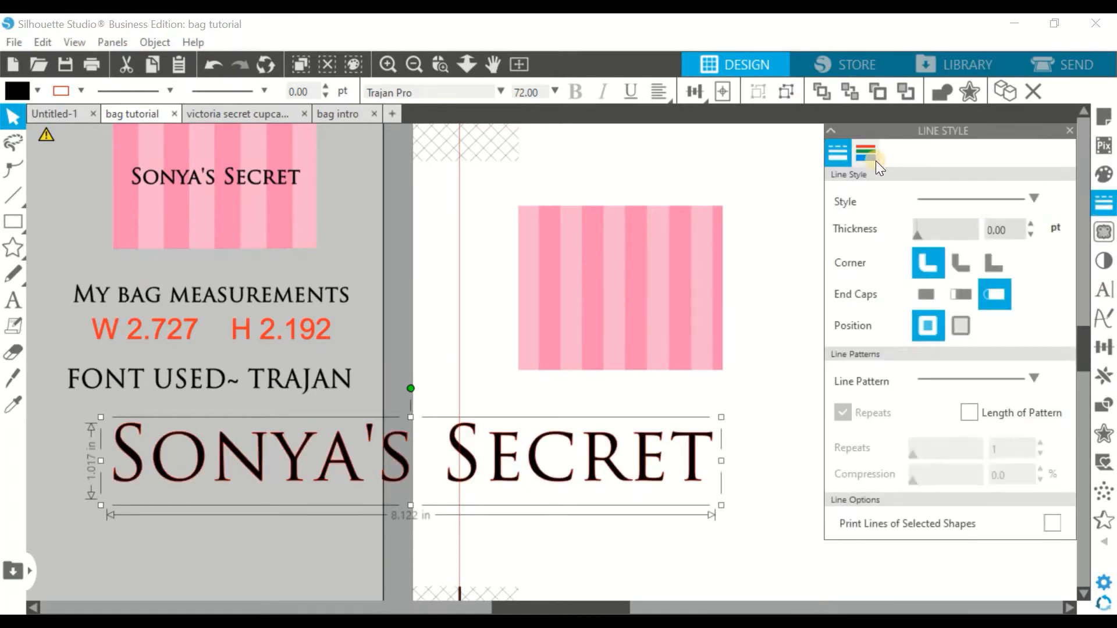
click(866, 152)
click(836, 193)
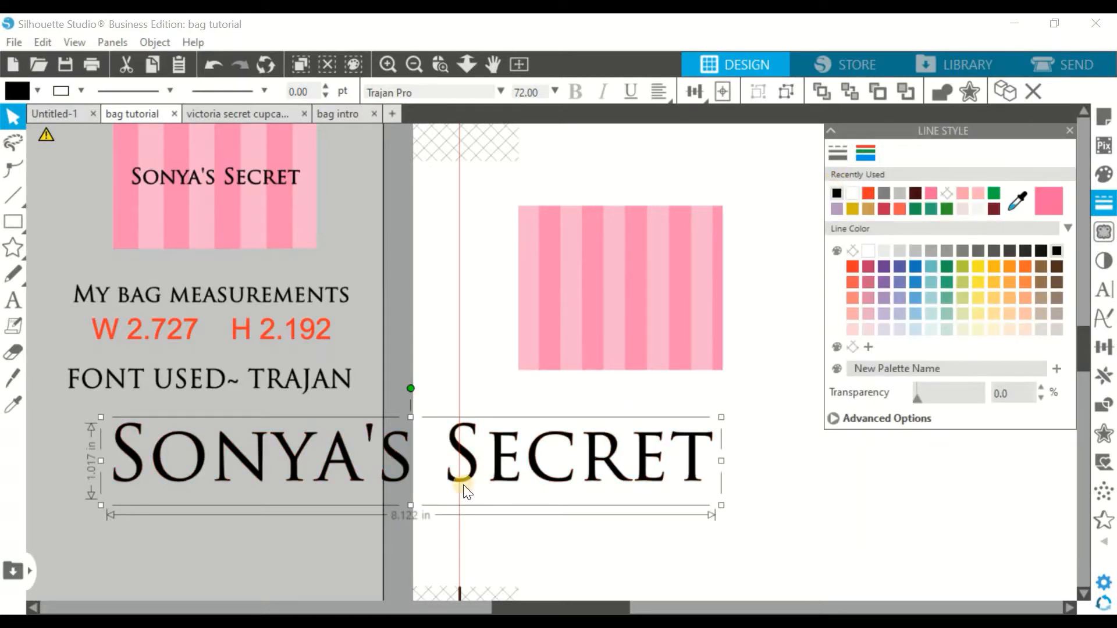
click(337, 505)
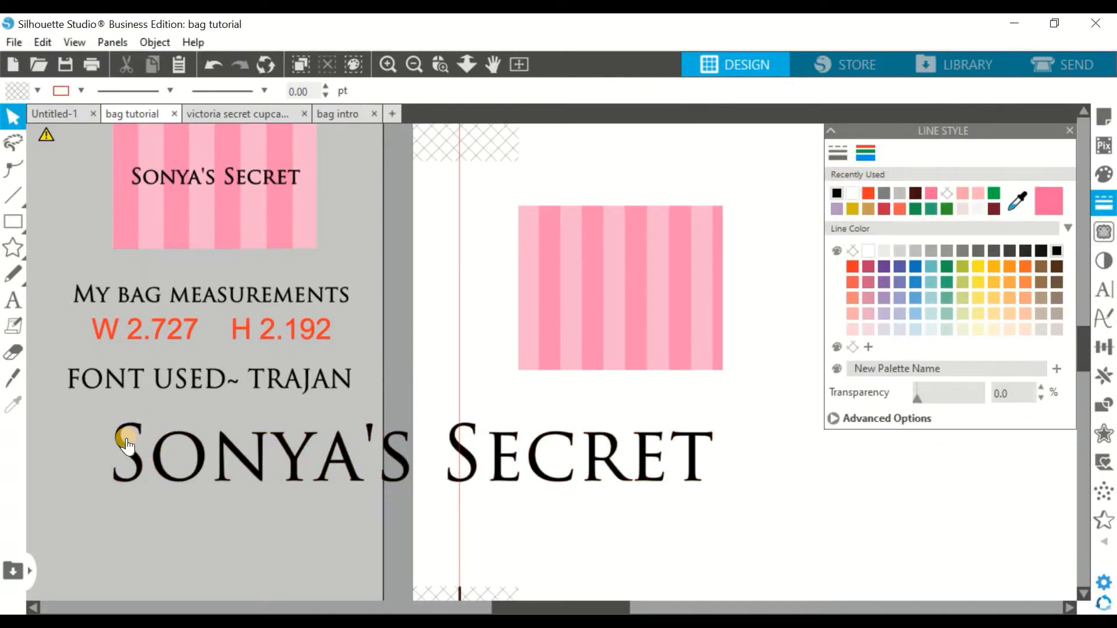
Shrink the "Sonya's Secret" text to about 2.11 by 0.27 in and move it onto the striped piece on the page.
click(116, 431)
drag(101, 417, 551, 474)
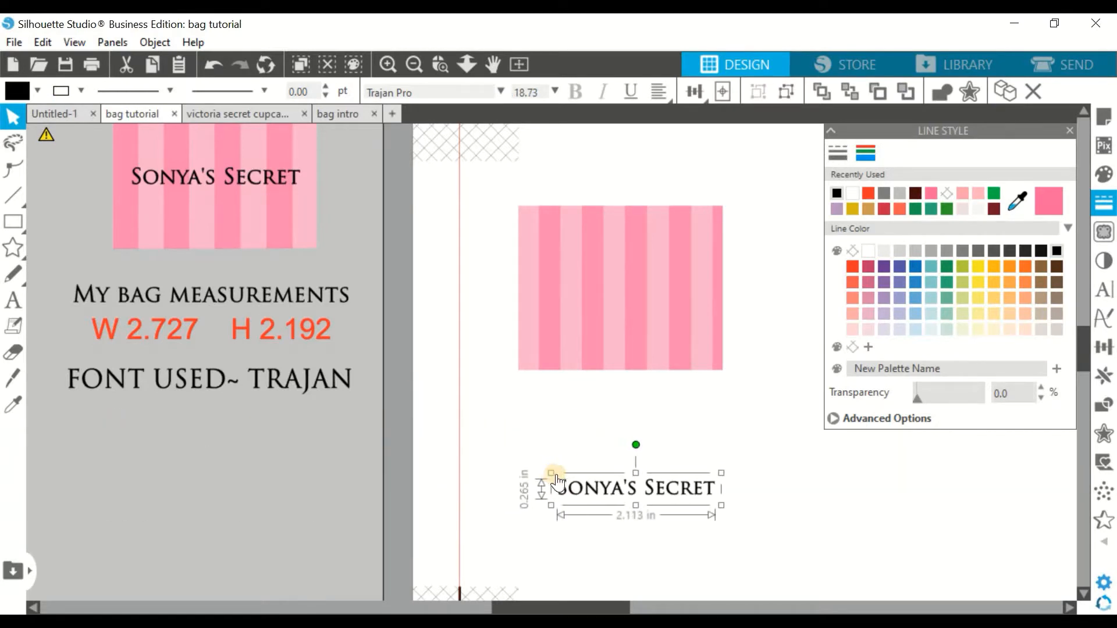
click(438, 64)
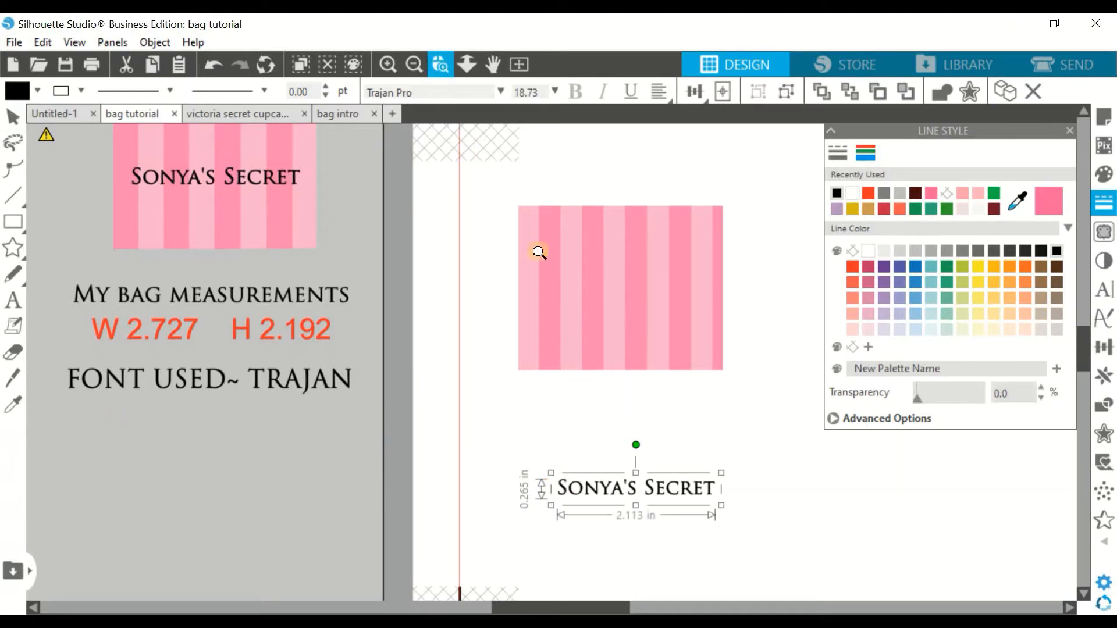
click(594, 461)
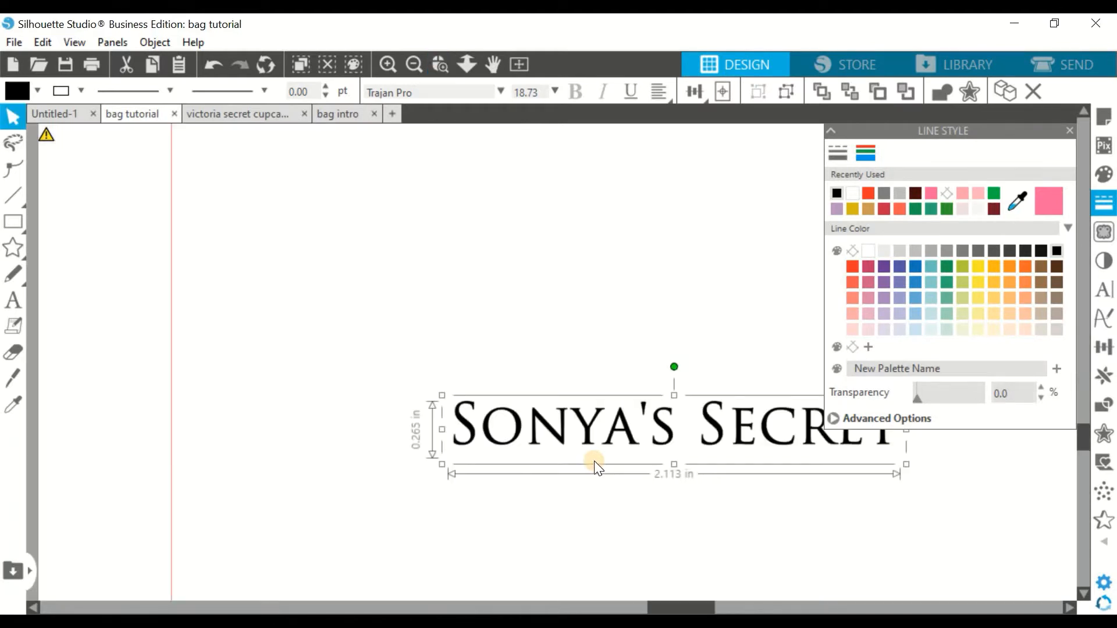
scroll(596, 462, up, 1)
drag(603, 460, 497, 455)
click(412, 64)
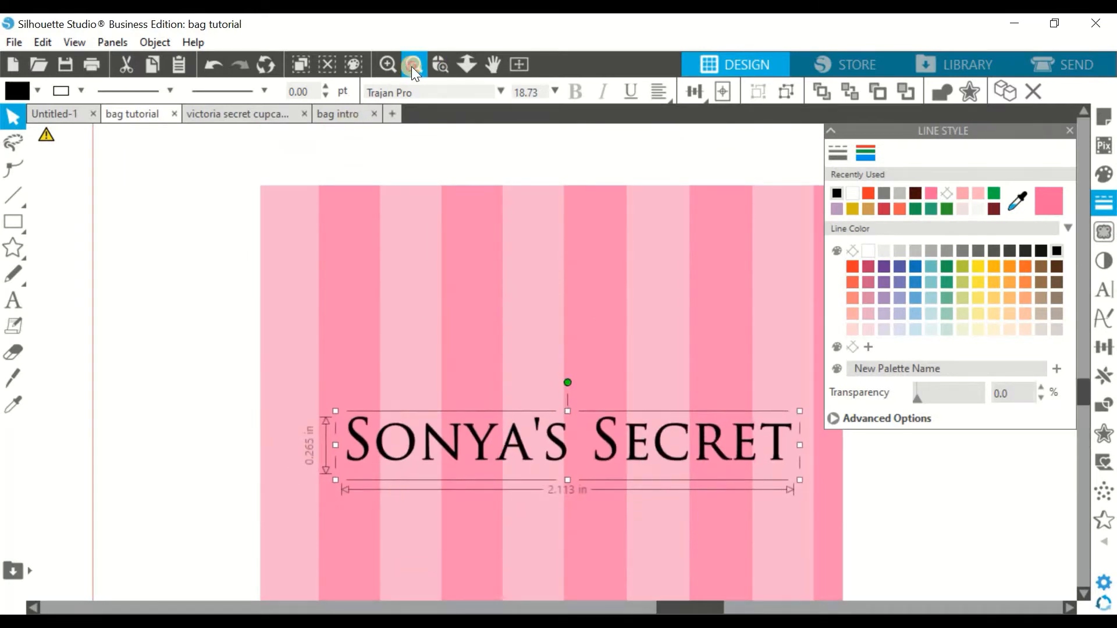
Align the text and the striped piece horizontally by their centres.
click(1068, 130)
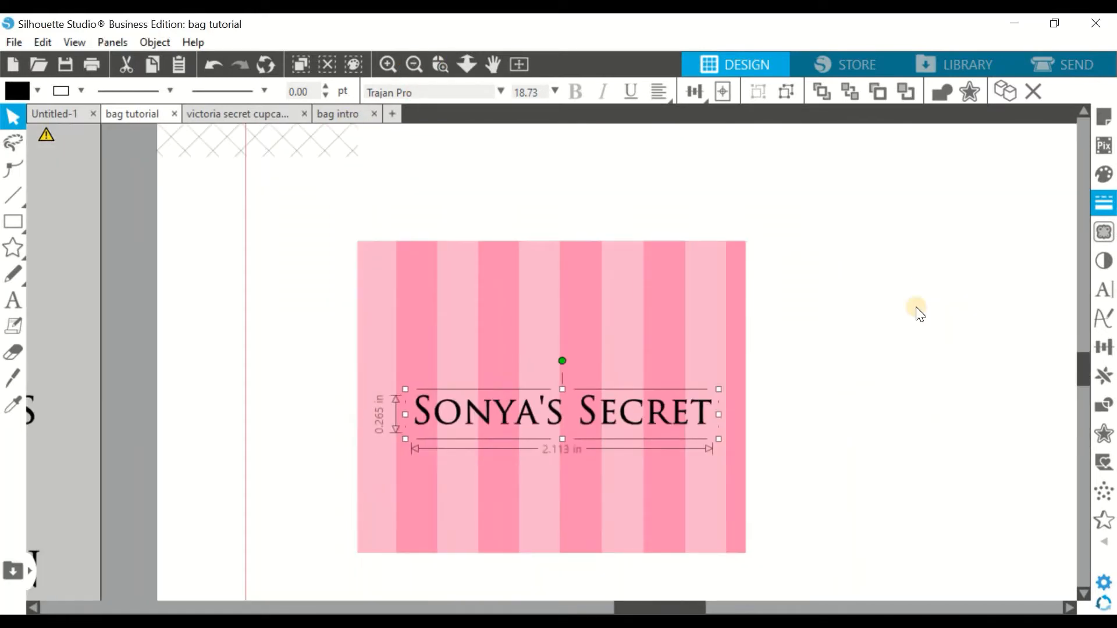
drag(785, 562, 314, 241)
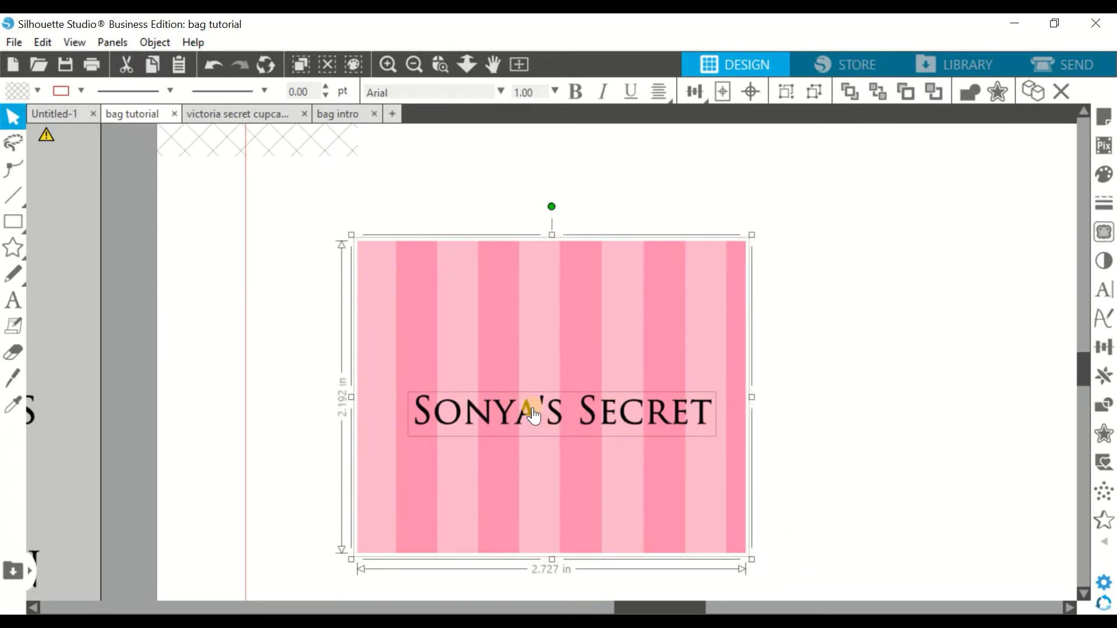
click(1104, 348)
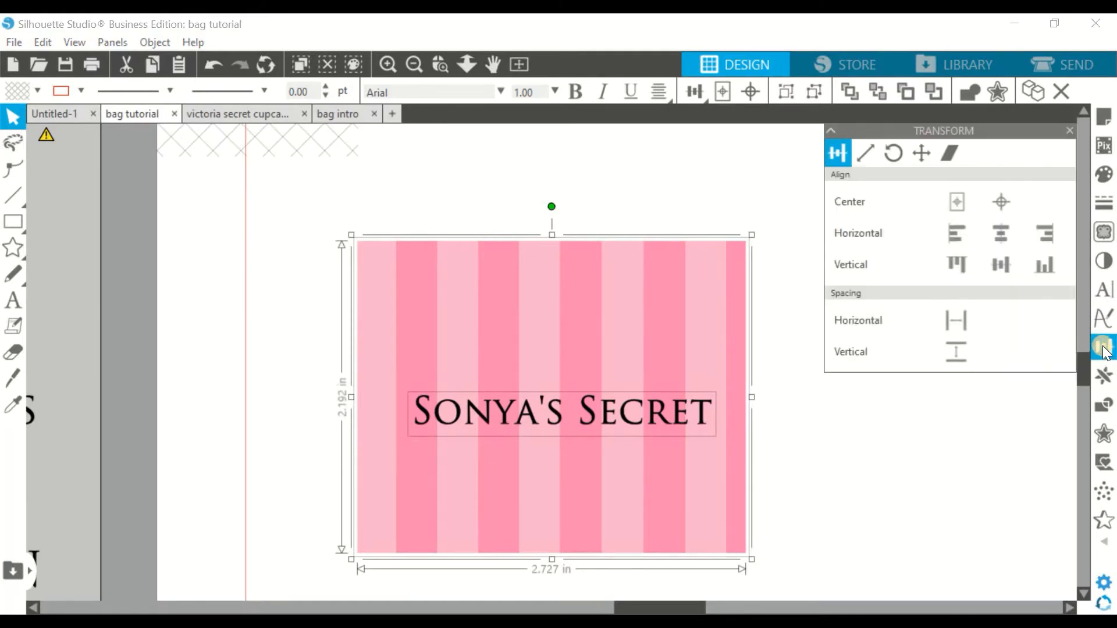
click(998, 233)
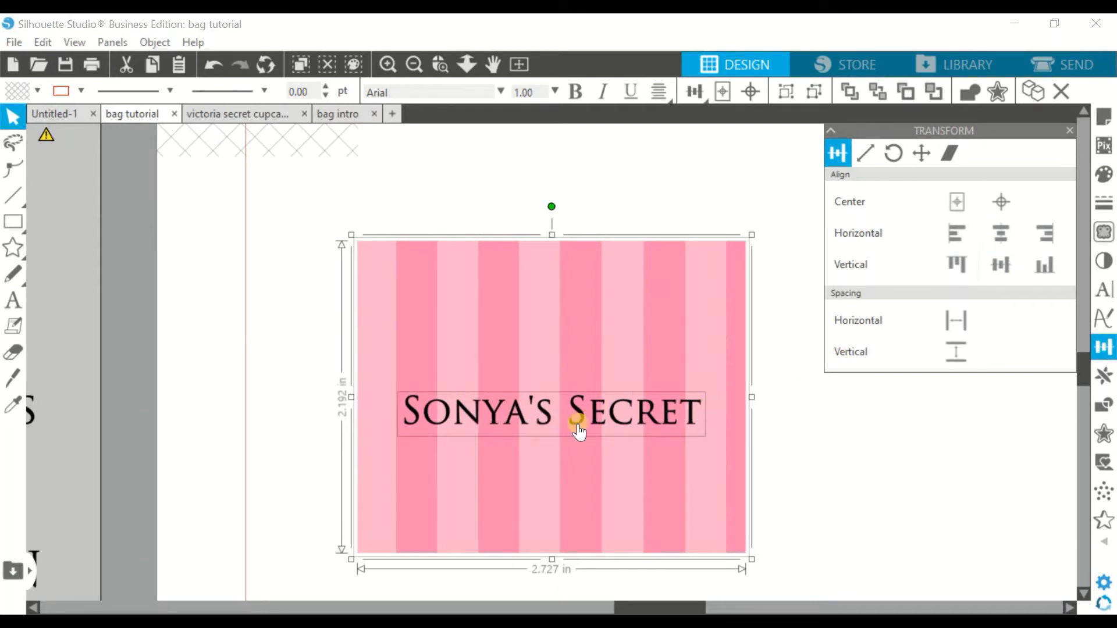
click(784, 424)
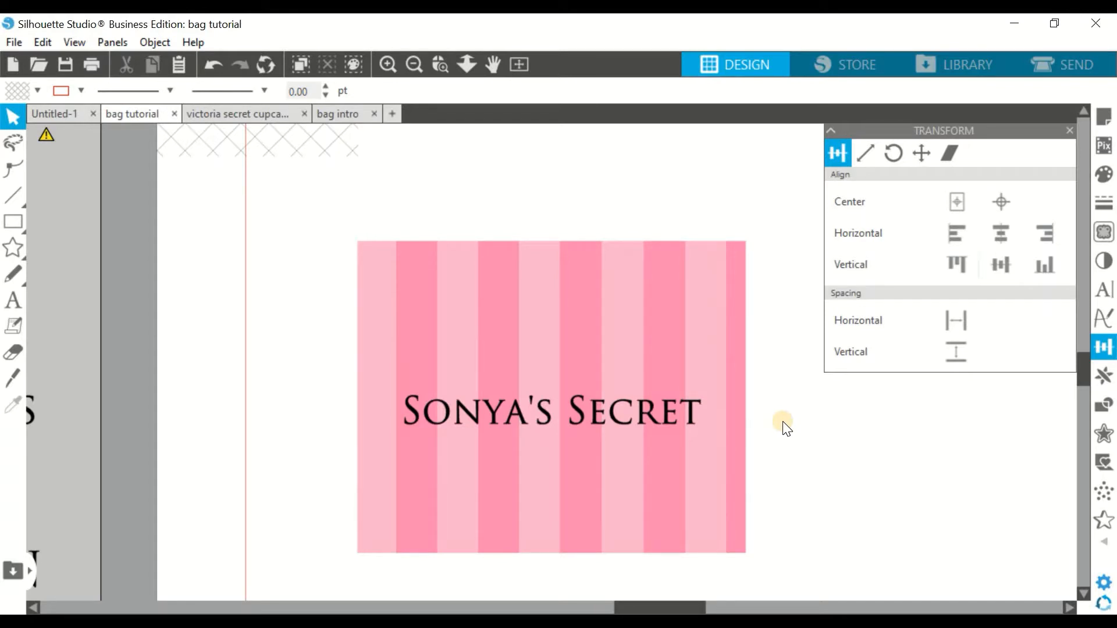
Draw a tiny circle beside the example label for a handle hole and nudge the example to about X -4.56, Y 0.33 in.
click(412, 67)
click(411, 67)
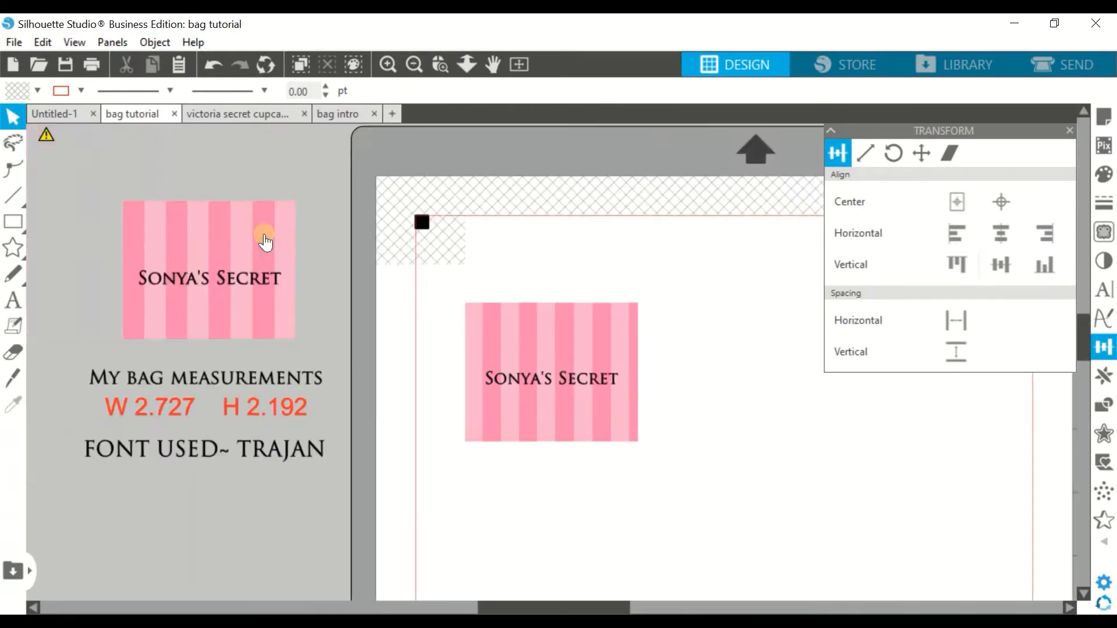
click(440, 64)
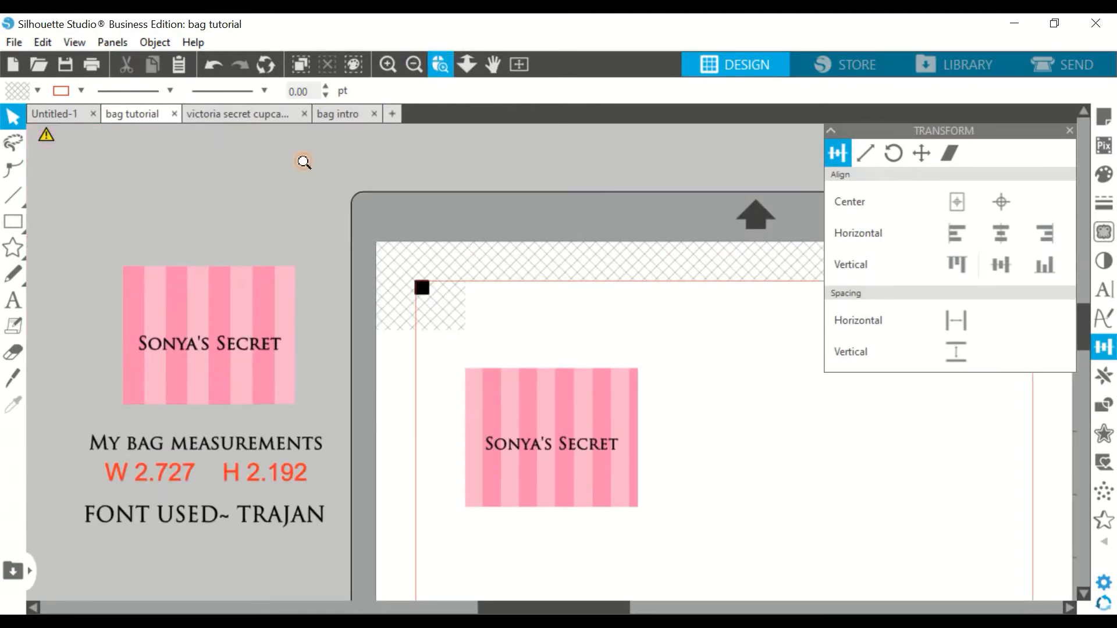
key(Escape)
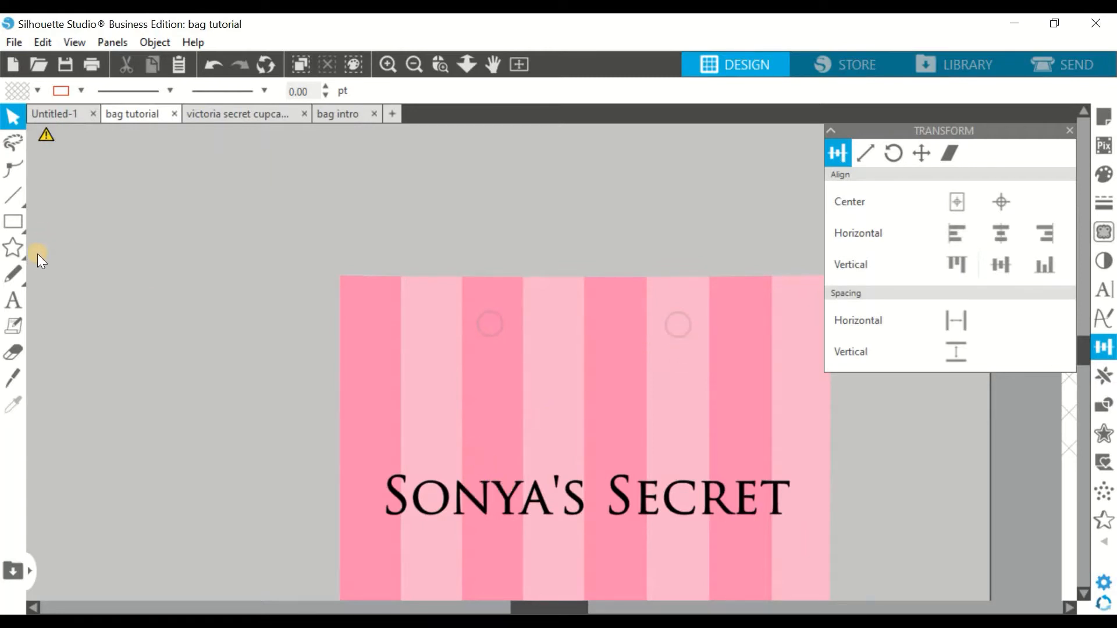
mouse_move(16, 225)
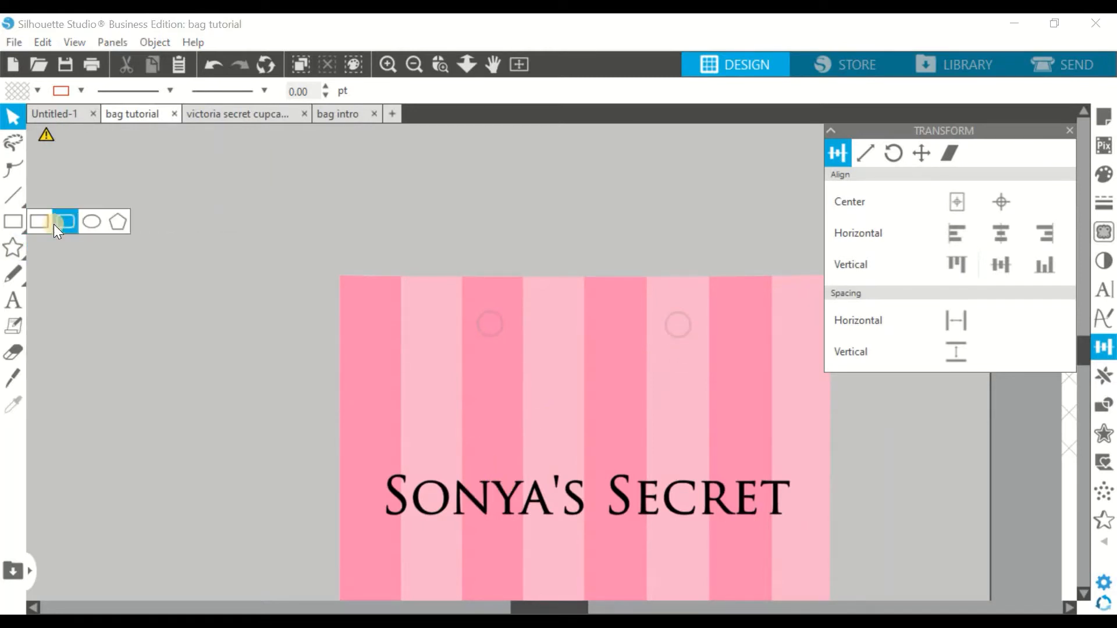
click(90, 222)
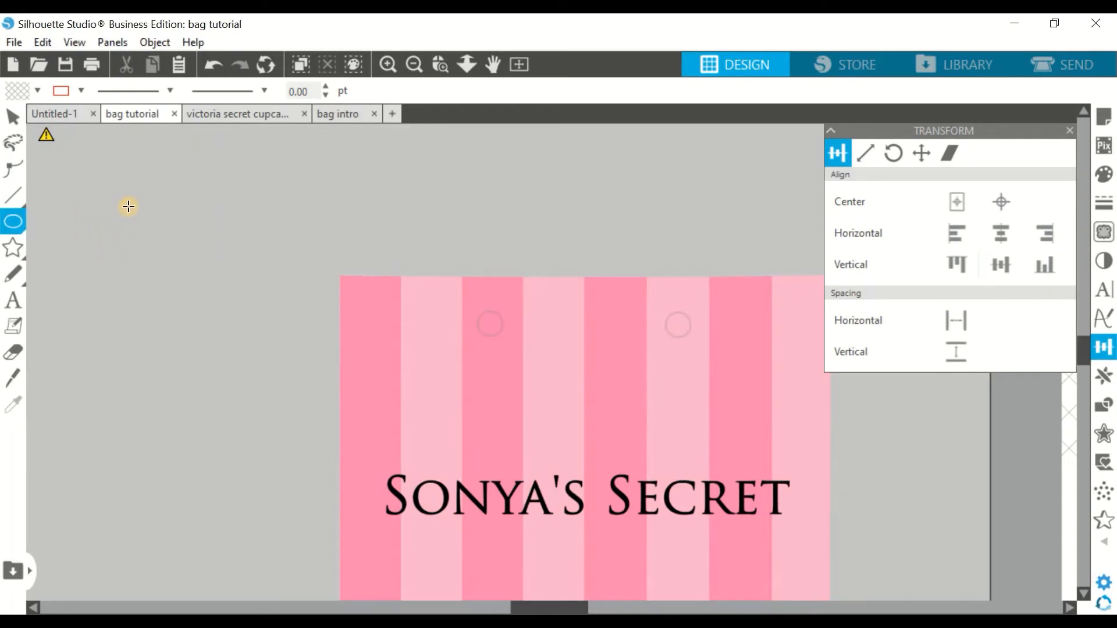
mouse_move(141, 209)
mouse_down()
mouse_move(192, 289)
mouse_move(120, 228)
mouse_move(130, 224)
mouse_up()
mouse_move(222, 382)
mouse_down()
mouse_move(245, 434)
mouse_move(138, 219)
mouse_move(492, 330)
mouse_move(692, 329)
mouse_move(498, 333)
mouse_move(229, 220)
mouse_move(123, 201)
mouse_up()
click(7, 118)
drag(555, 385, 508, 378)
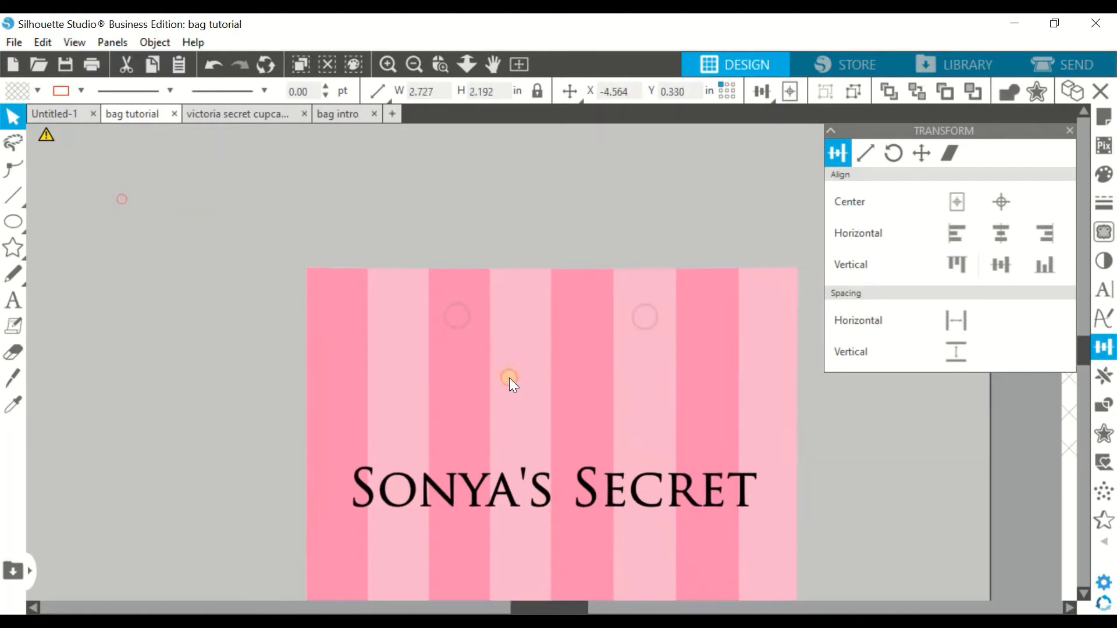
Move the newly made striped label with its text off the page, to the left of the example label.
click(413, 65)
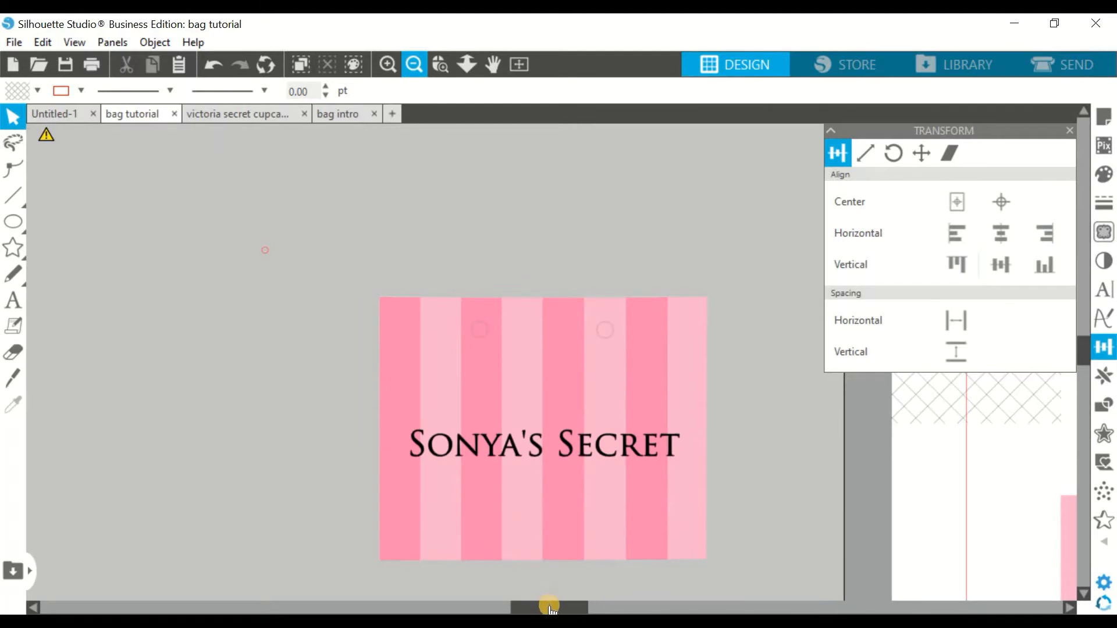
scroll(541, 553, down, 1)
scroll(536, 509, down, 1)
drag(560, 419, 613, 421)
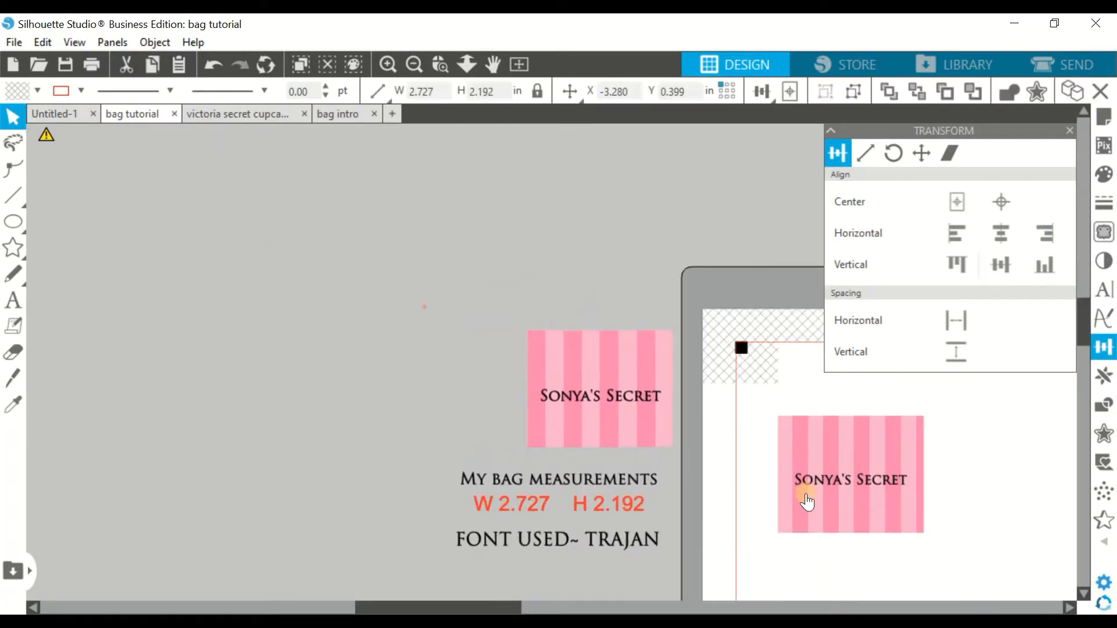
drag(937, 552, 789, 414)
drag(855, 445, 313, 354)
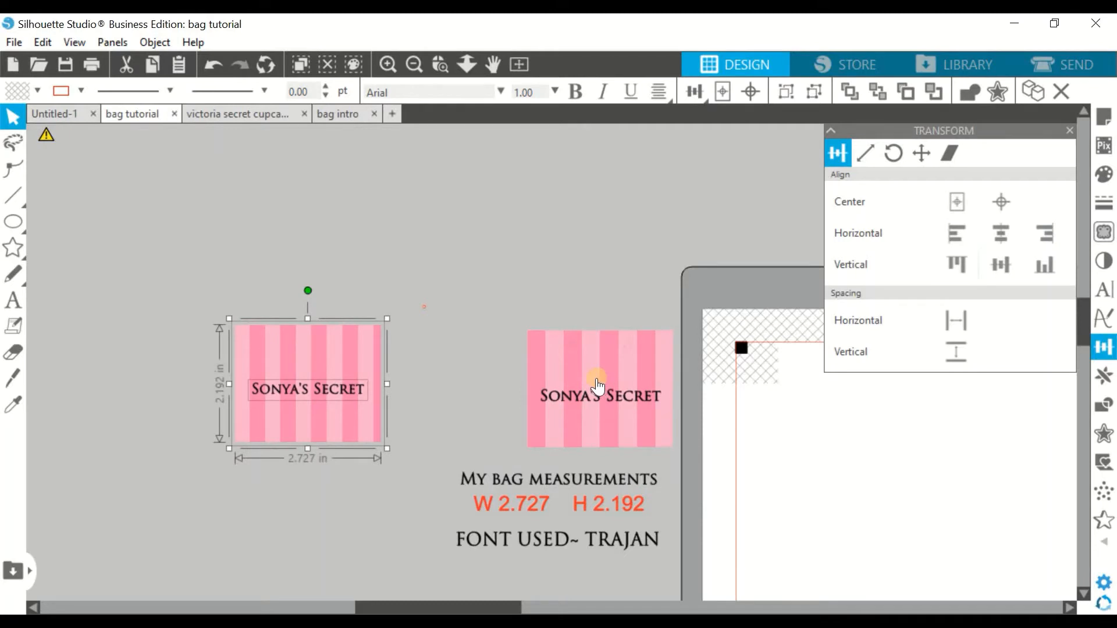
Move the example label with its handle holes onto the page's upper left area at about X 1.488, Y 1.591 in.
drag(598, 379, 547, 378)
drag(605, 401, 494, 384)
click(583, 459)
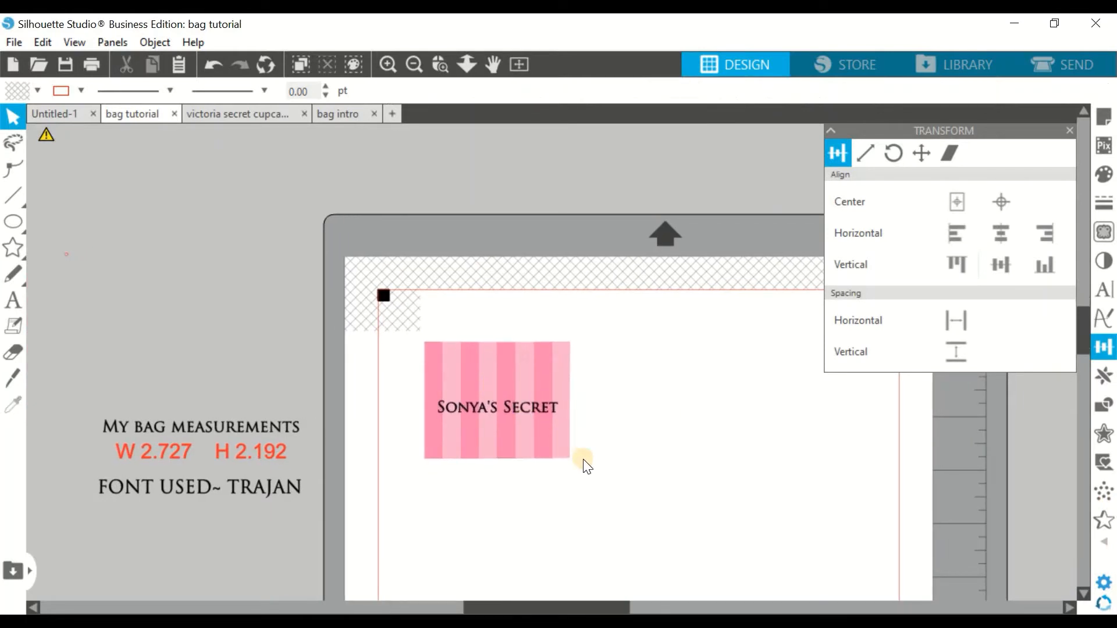
Duplicate the label on the page to the right and shift the copy to about X 5.652 in.
click(527, 391)
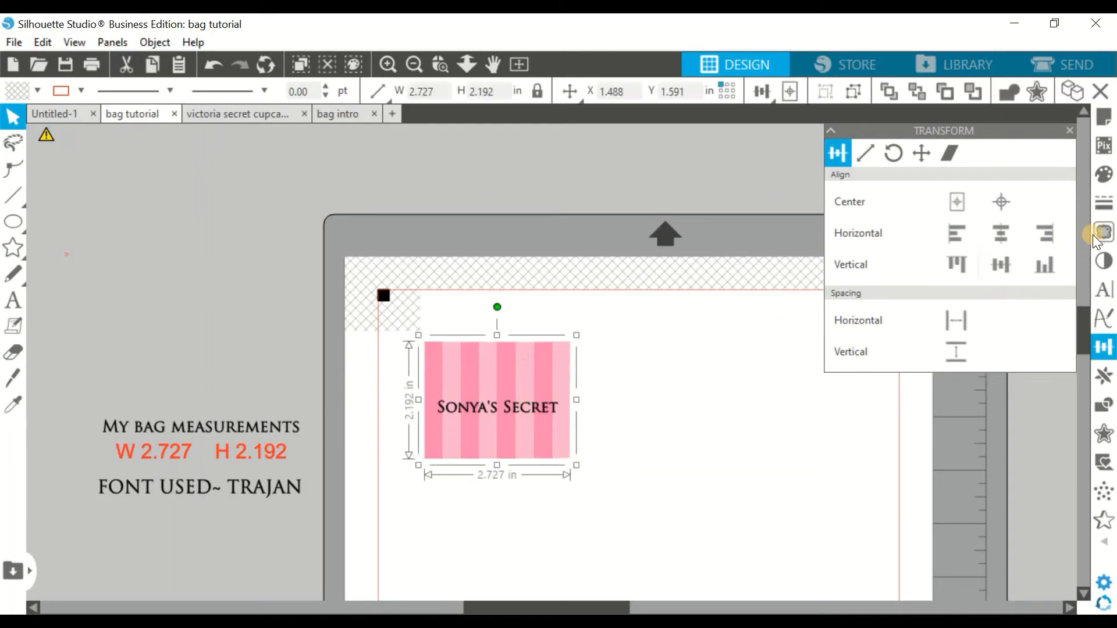
click(1103, 375)
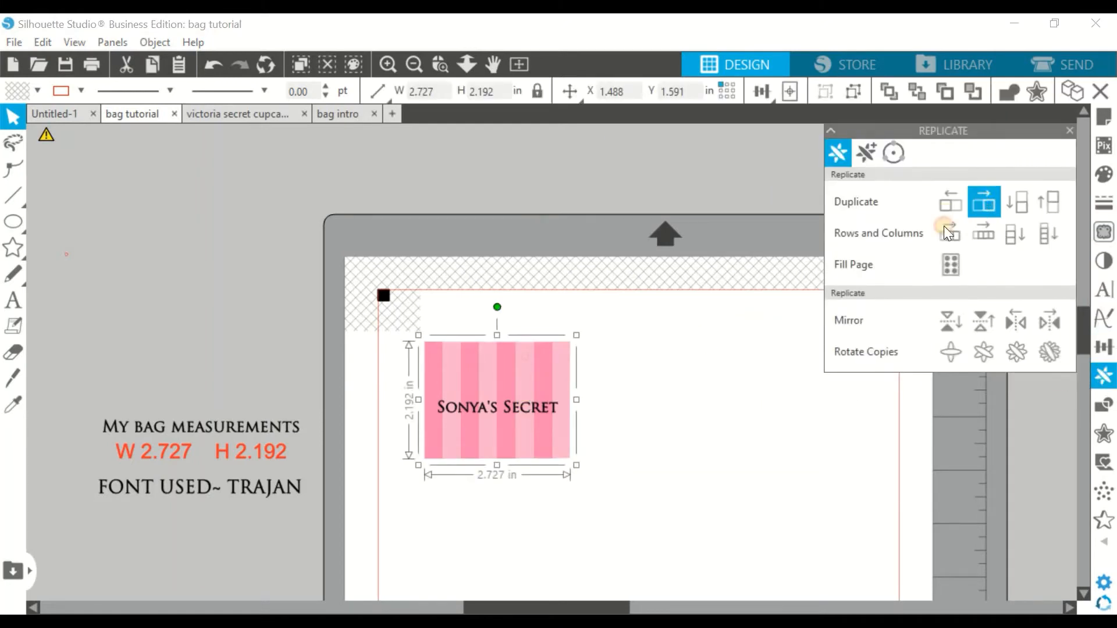
click(983, 202)
key(Right)
key(Right)
key(Right)
key(Right)
key(Right)
key(Right)
key(Right)
key(Right)
key(Right)
key(Right)
key(Right)
key(Right)
key(Right)
key(Right)
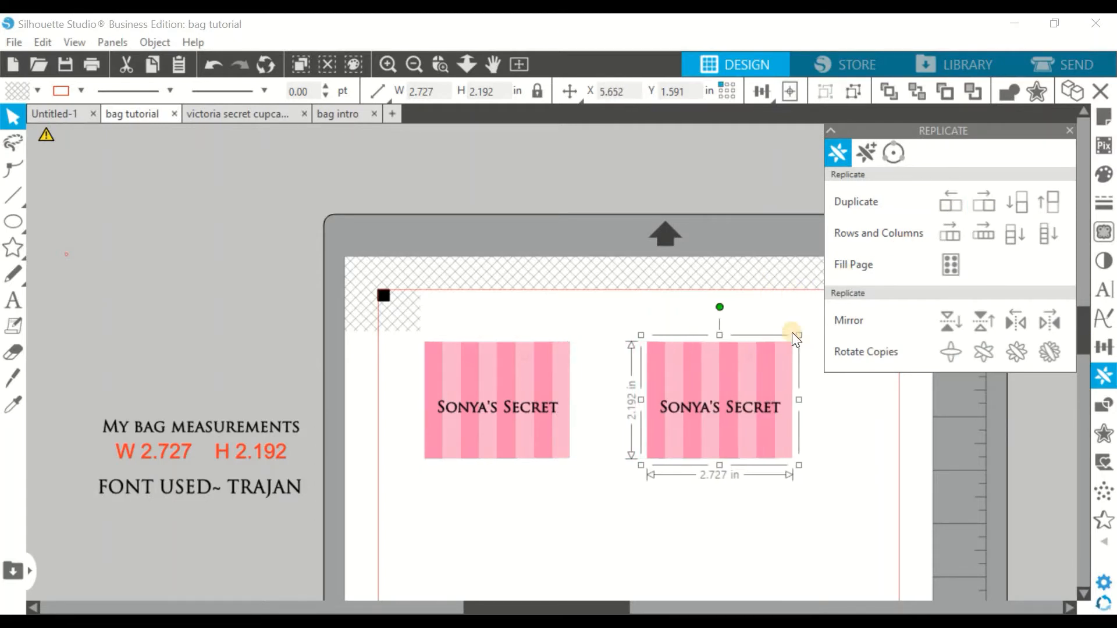
Duplicate both labels below and shift the copies down to leave a gap between the two rows.
drag(823, 480, 464, 388)
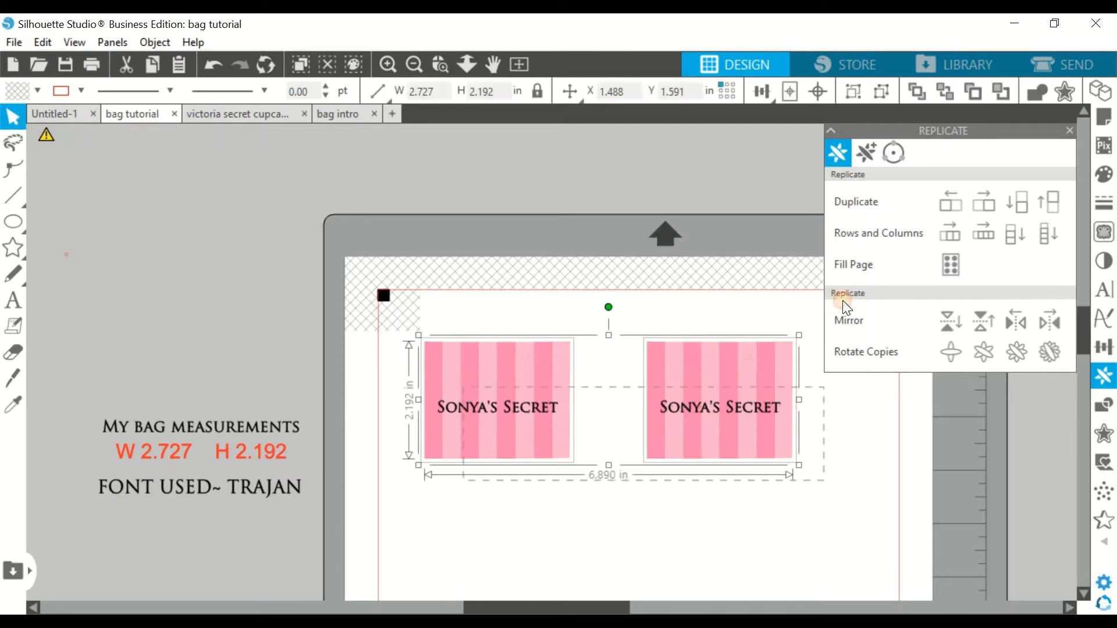
click(1019, 215)
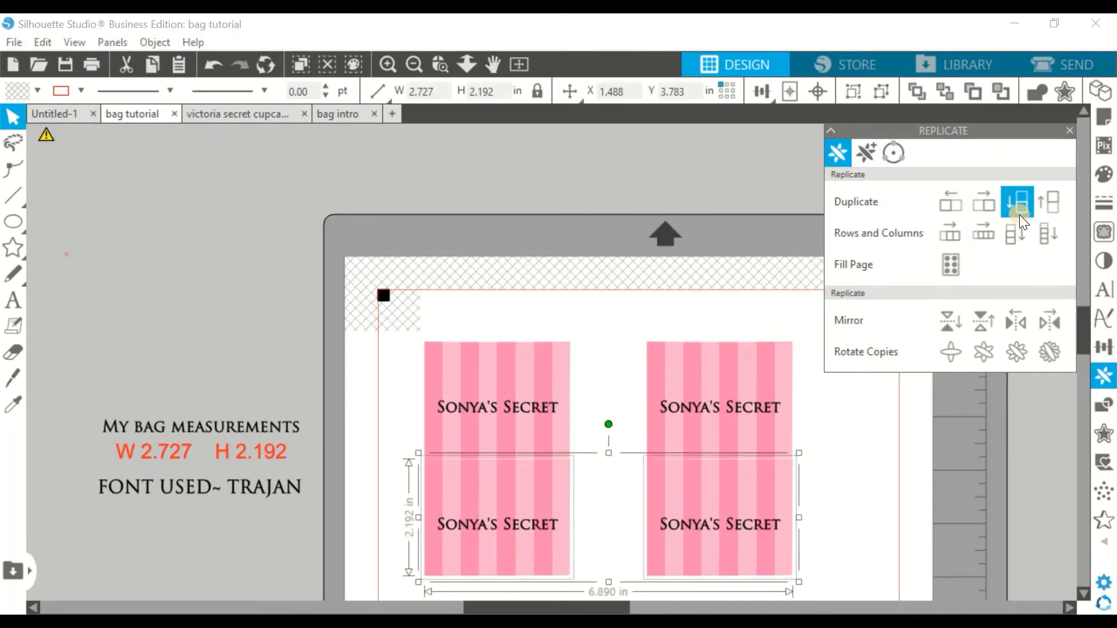
key(Down)
key(Down)
key(Down)
key(Down)
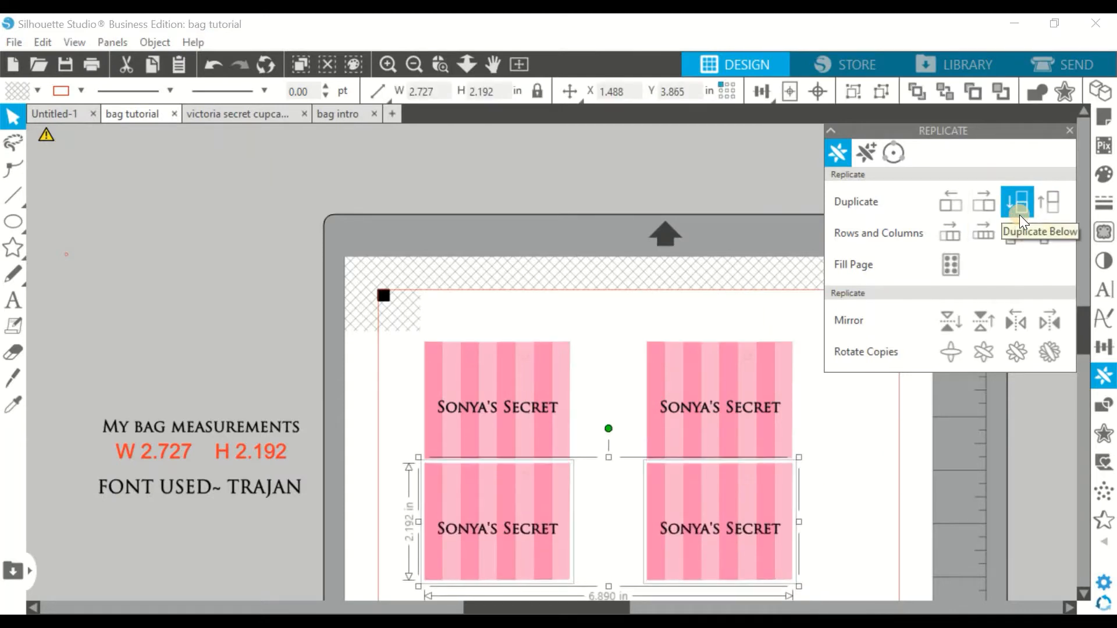
key(Down)
key(Down)
key(Down)
key(Down)
key(Down)
key(Down)
key(Down)
key(Down)
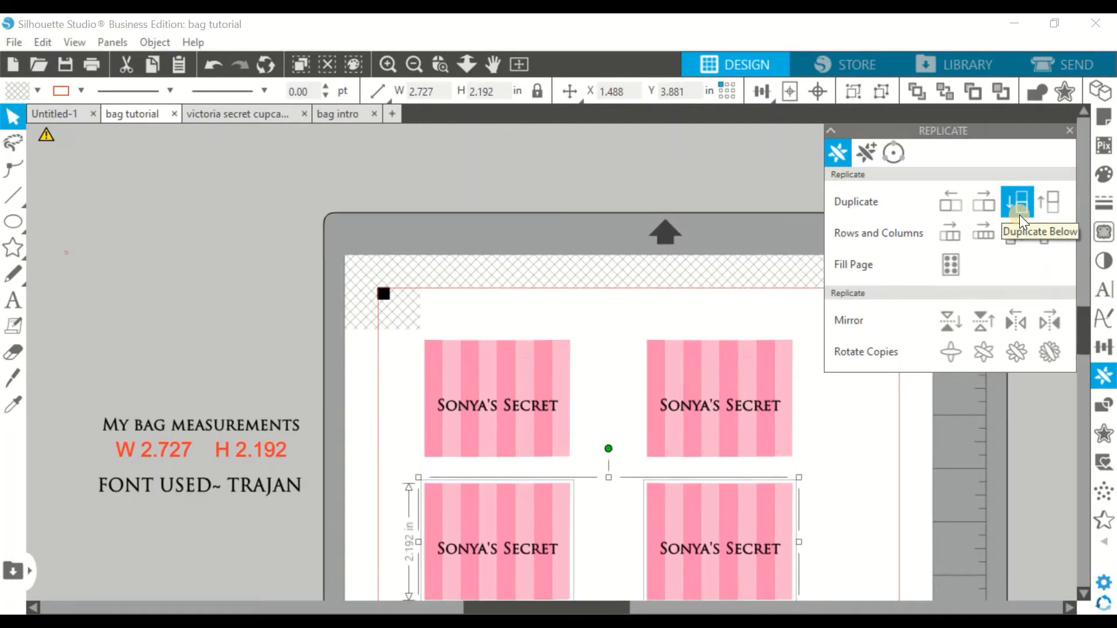
key(Down)
key(Down)
key(Down)
key(Down)
key(Down)
key(Down)
key(Down)
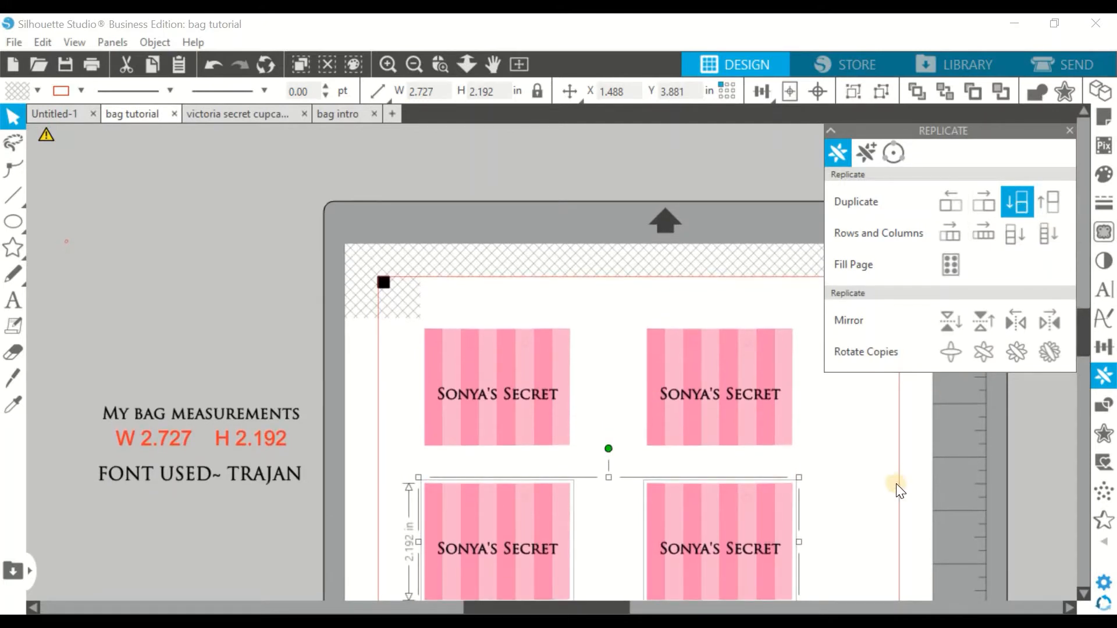
key(Down)
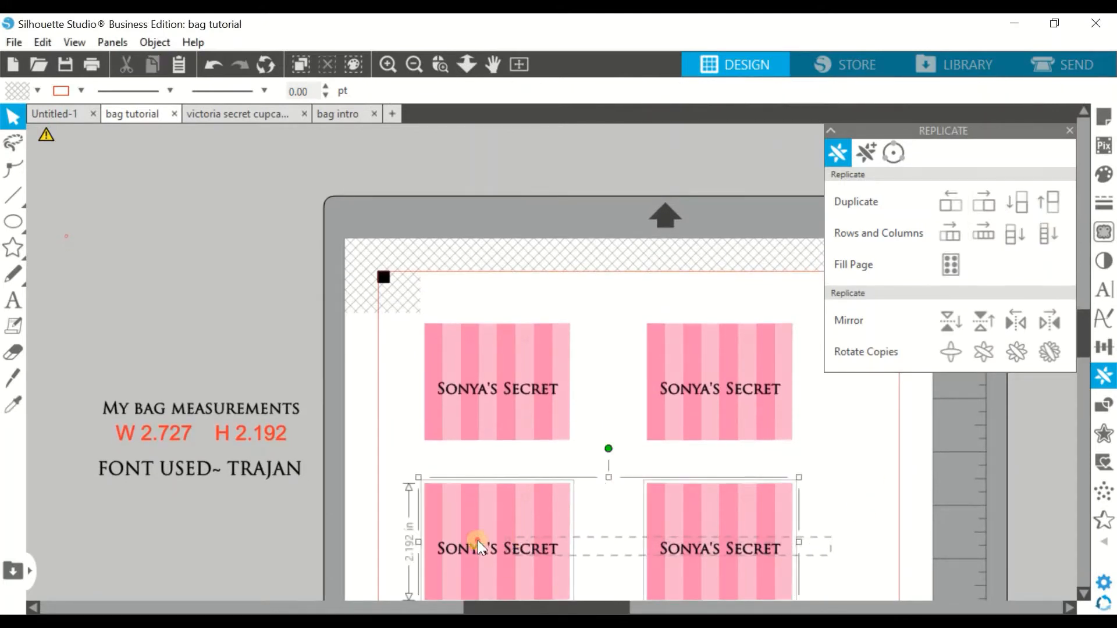
Ungroup the two lower labels and move their striped pieces down, clear of the text and handle holes.
right_click(477, 539)
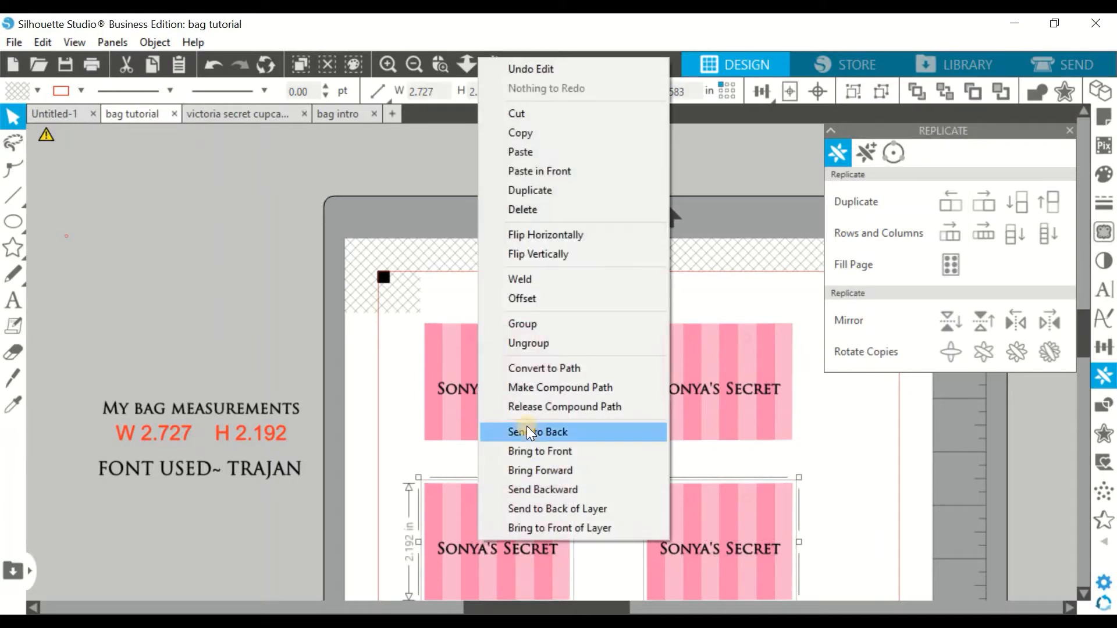
click(528, 343)
click(865, 535)
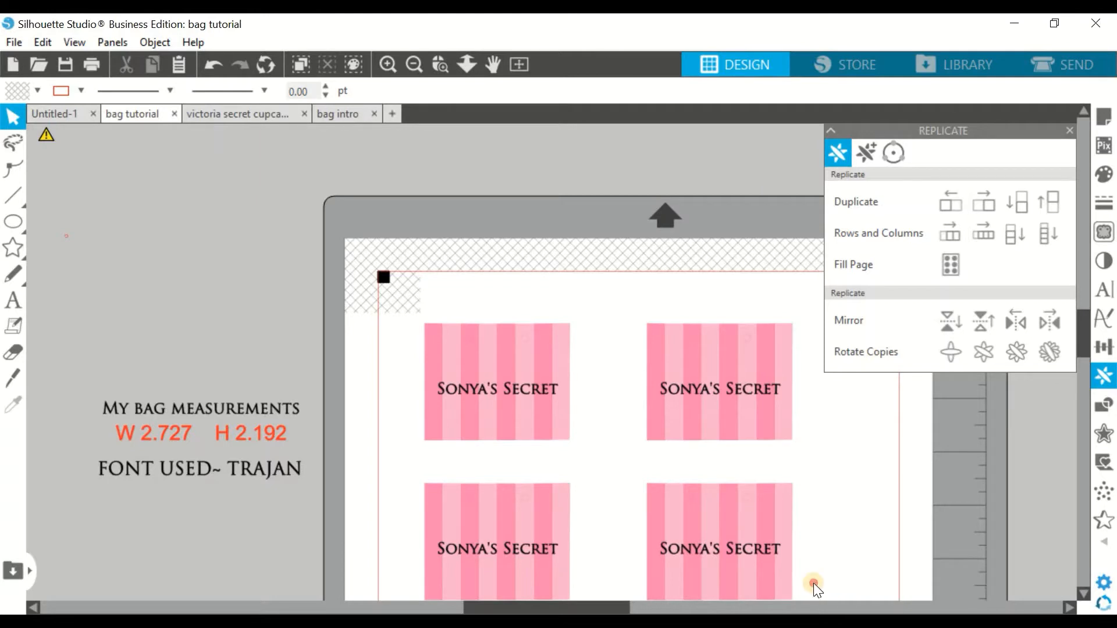
drag(813, 583, 527, 588)
scroll(492, 578, down, 1)
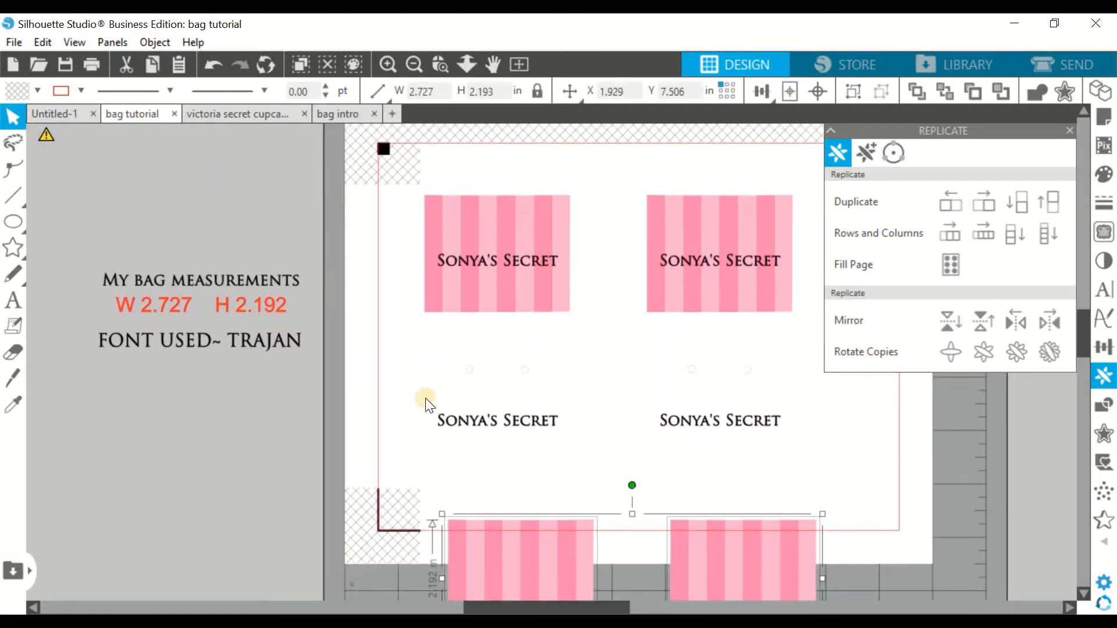
Delete the lower row's text and hole circles, and move the striped pieces back up to about X 1.586, Y 4.812 in.
drag(426, 403, 822, 442)
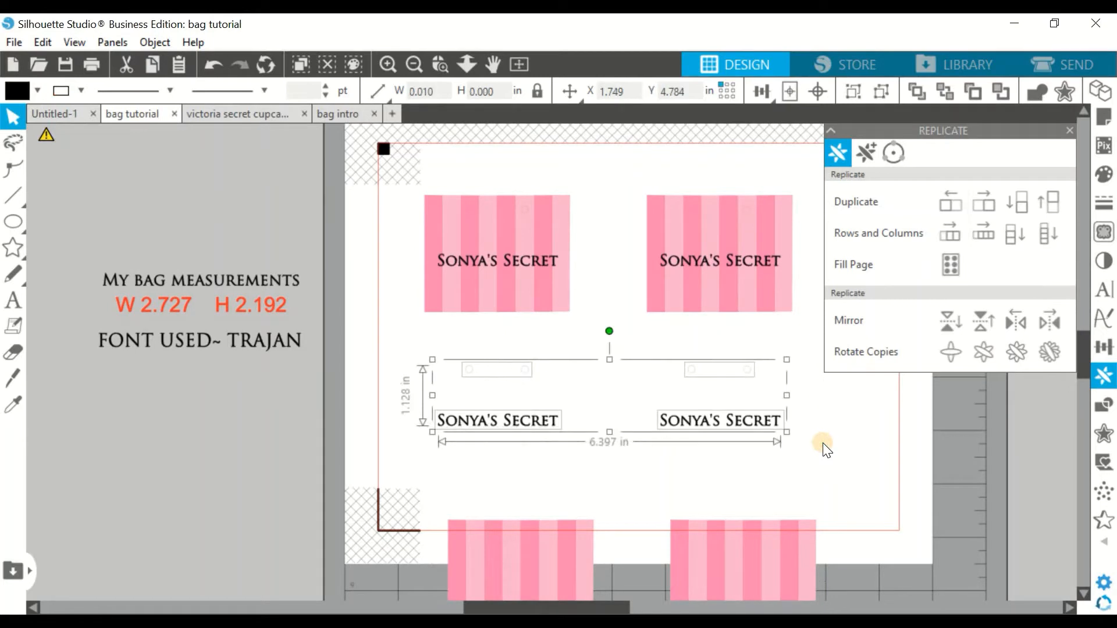
key(Delete)
drag(809, 568, 769, 421)
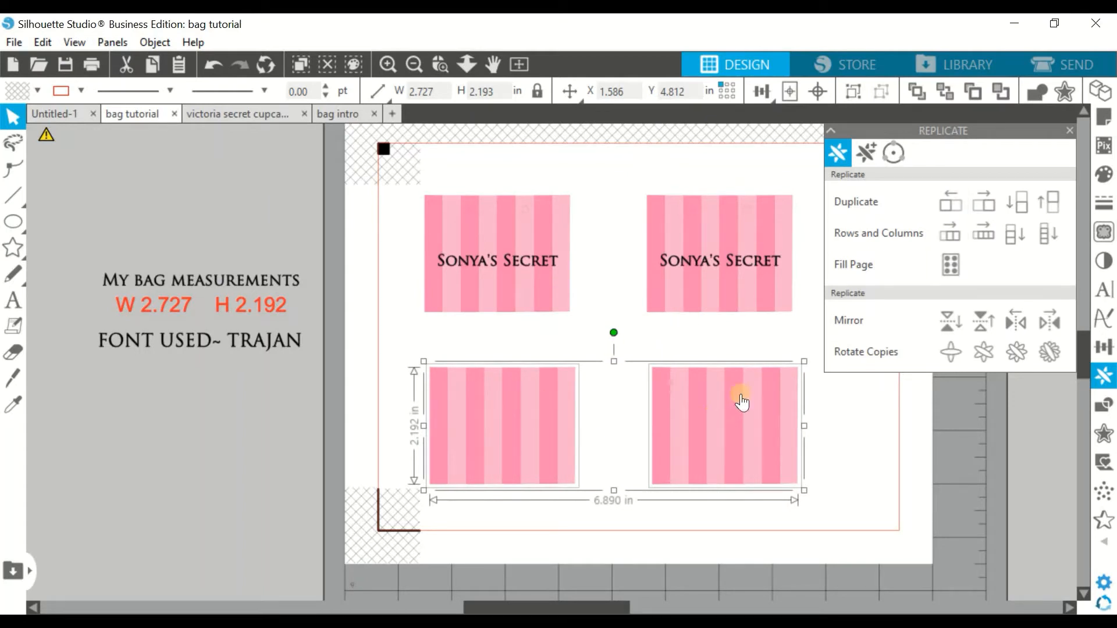
Nudge the two plain striped pieces to about X 1.603, Y 4.648 in and close the Replicate options.
click(833, 396)
click(479, 392)
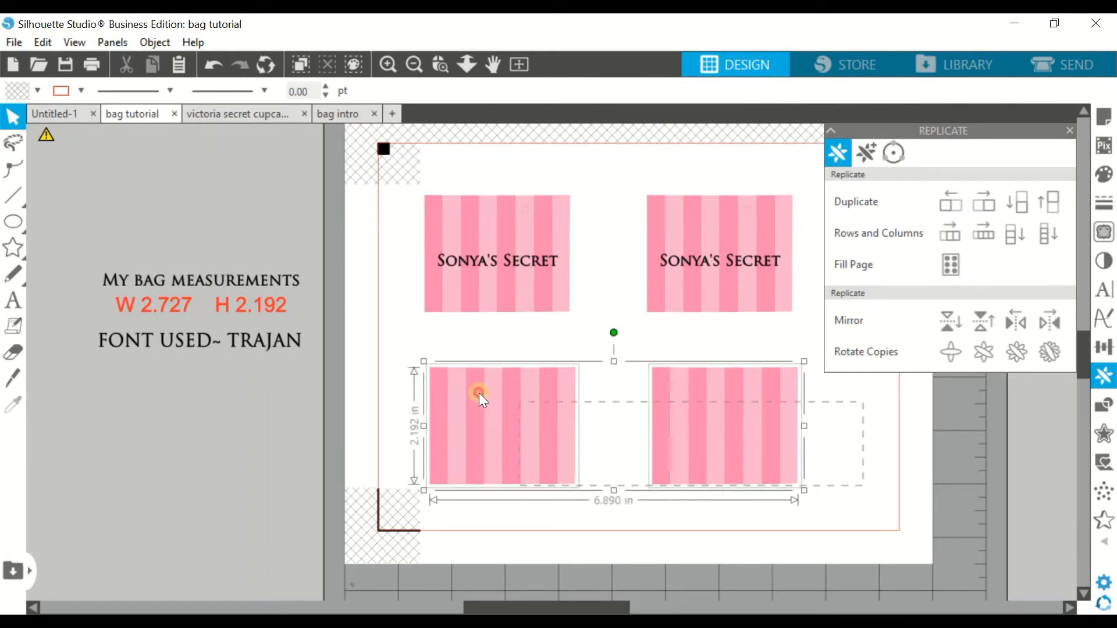
drag(515, 399, 522, 399)
drag(519, 397, 518, 397)
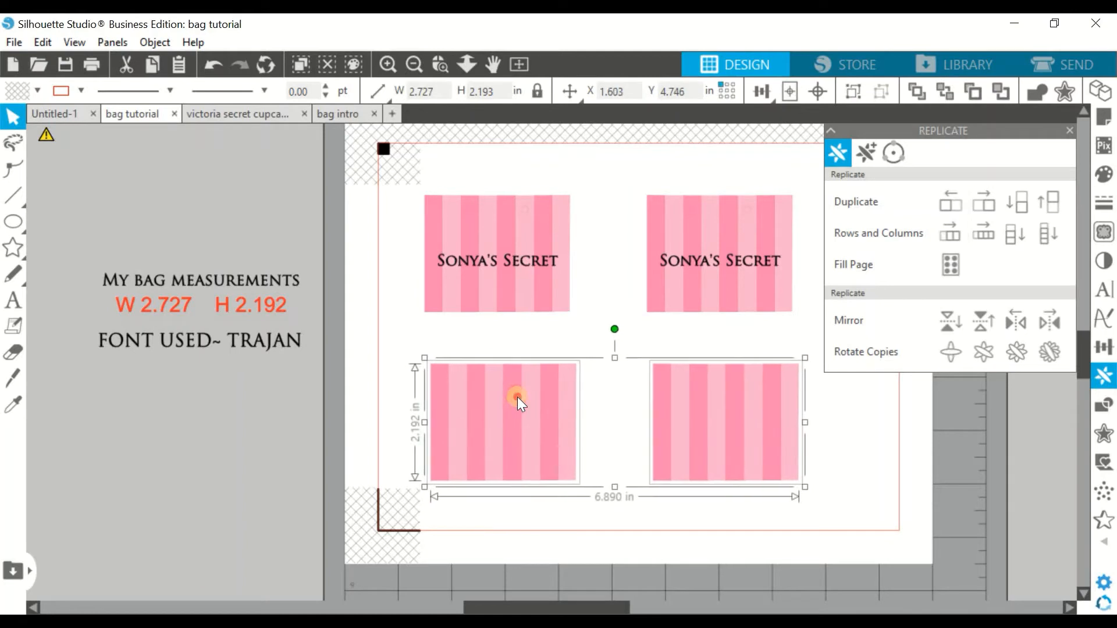
click(873, 417)
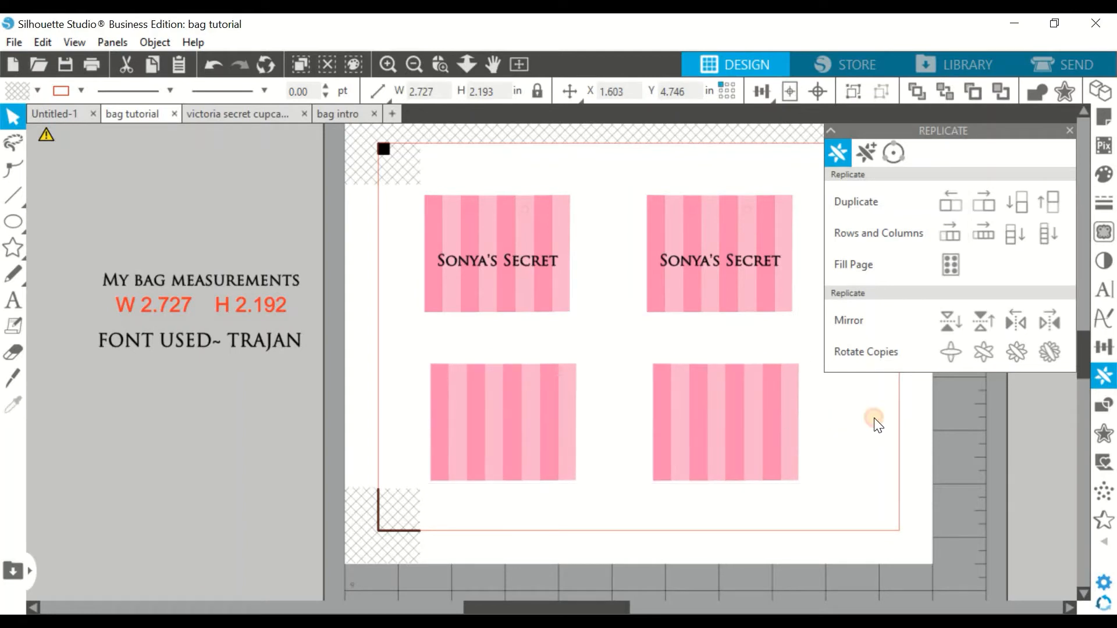
click(1071, 130)
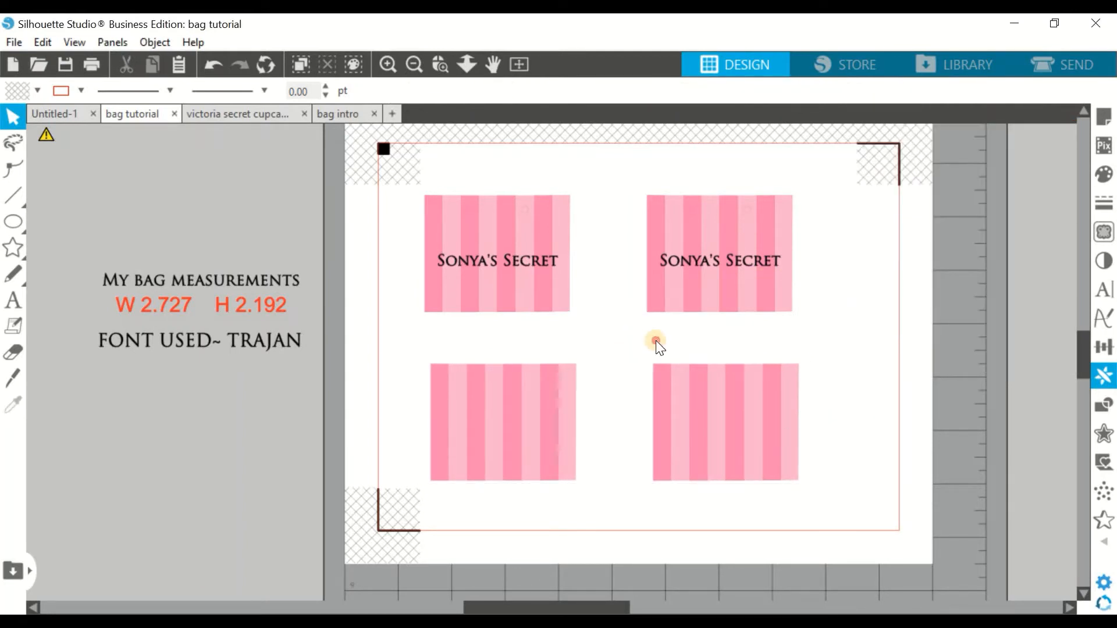
click(541, 407)
drag(469, 393, 469, 388)
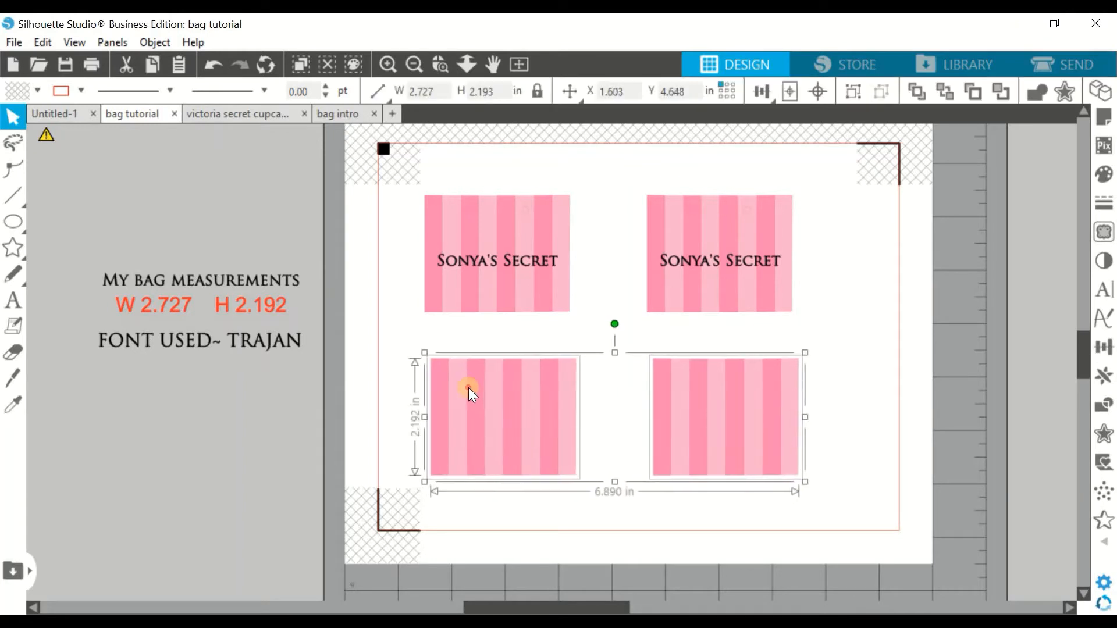
click(835, 326)
scroll(839, 333, up, 3)
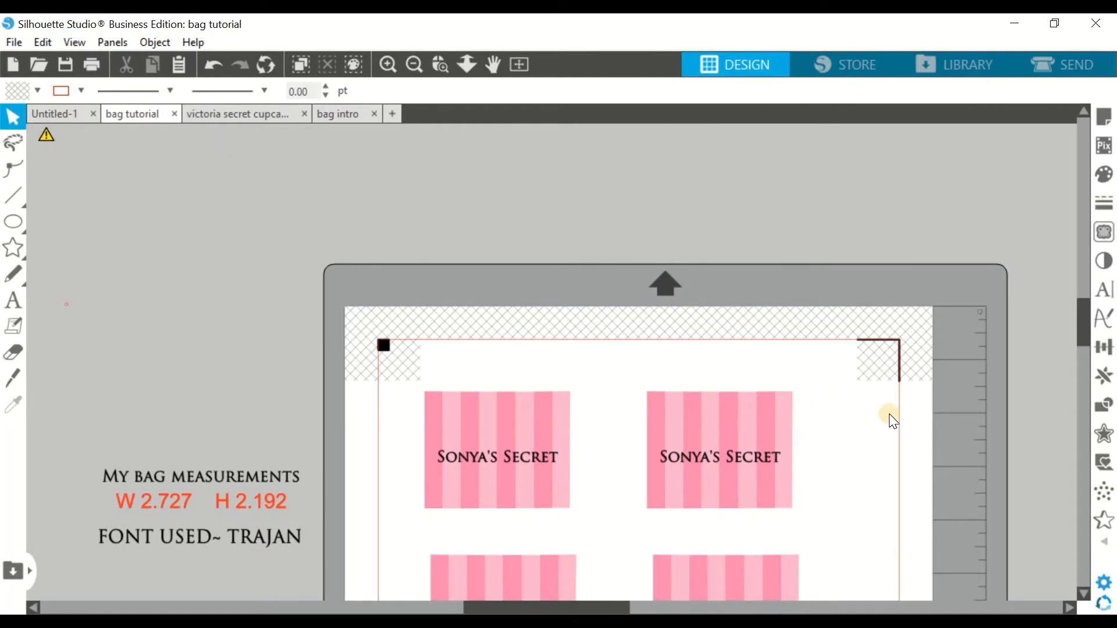
scroll(891, 419, down, 2)
scroll(891, 419, down, 2)
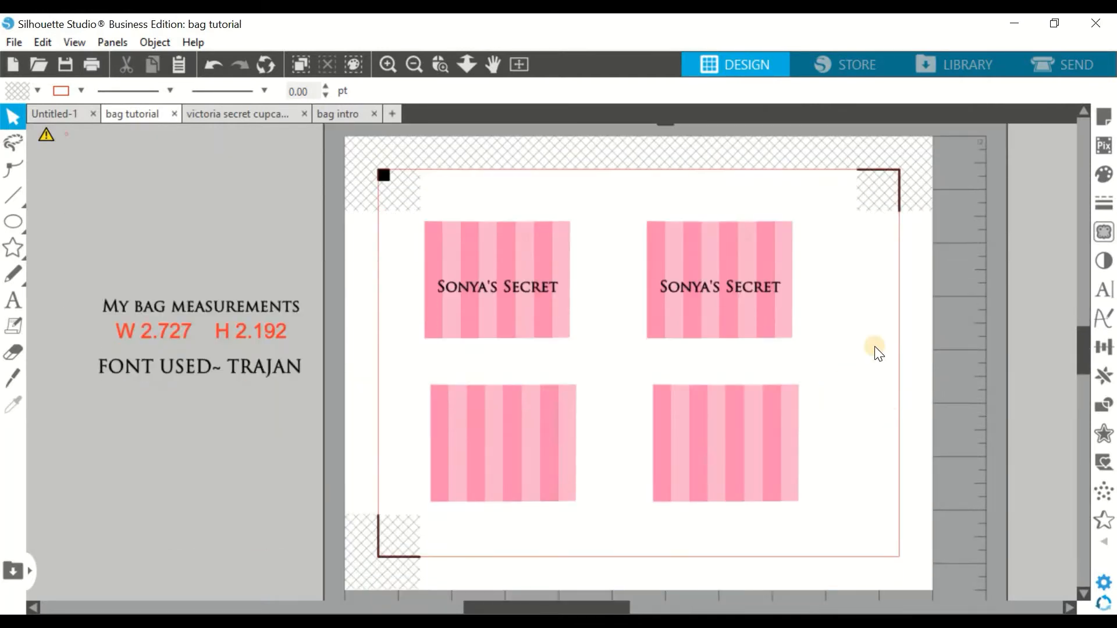